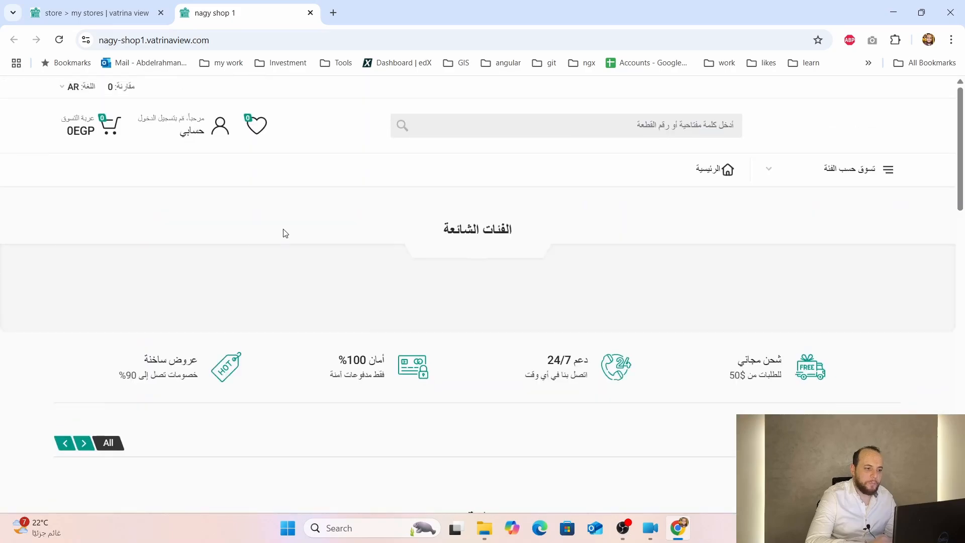
# - Open the nagy shop 1 store for editing from the store list and go to its theme settings (إعدادات السمات)
pyautogui.click(73, 5)
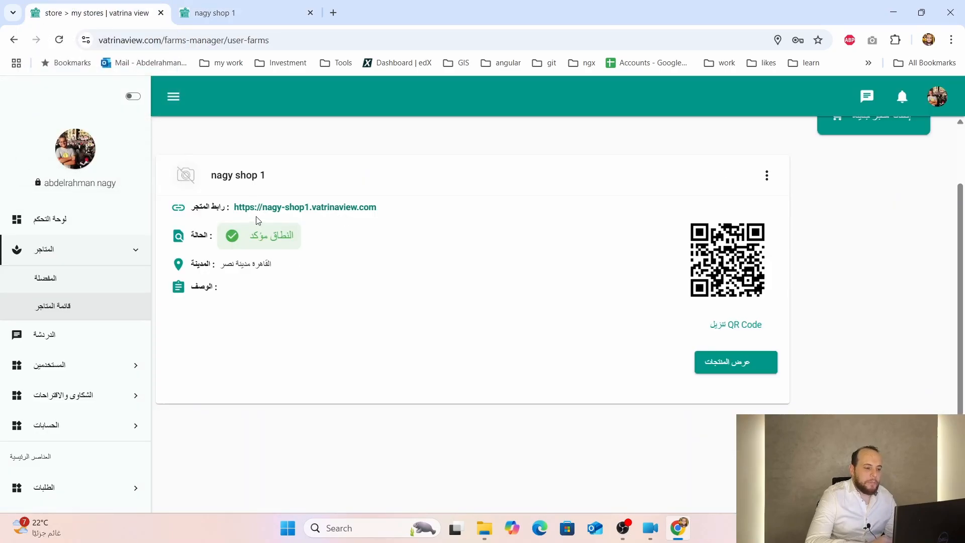
pyautogui.click(770, 176)
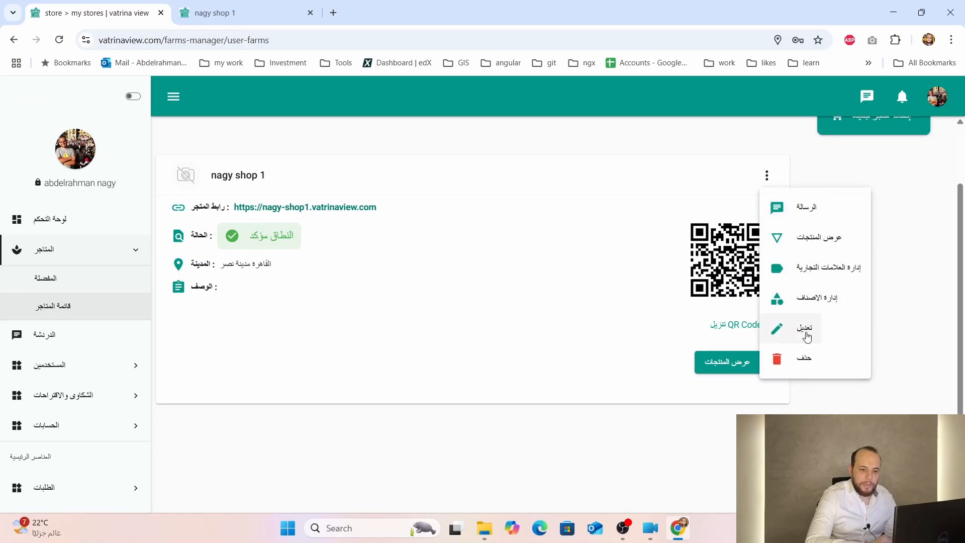
pyautogui.click(806, 333)
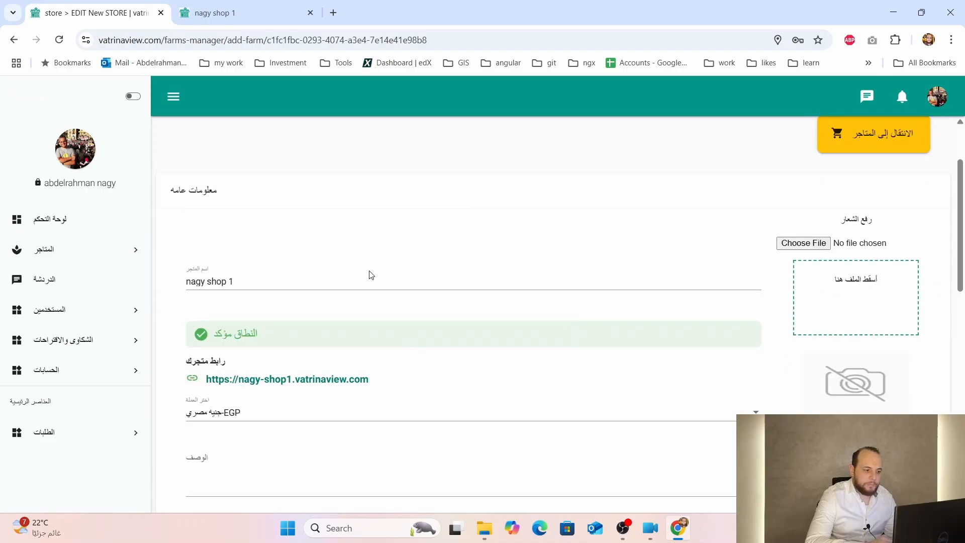
pyautogui.scroll(2, 371, 275)
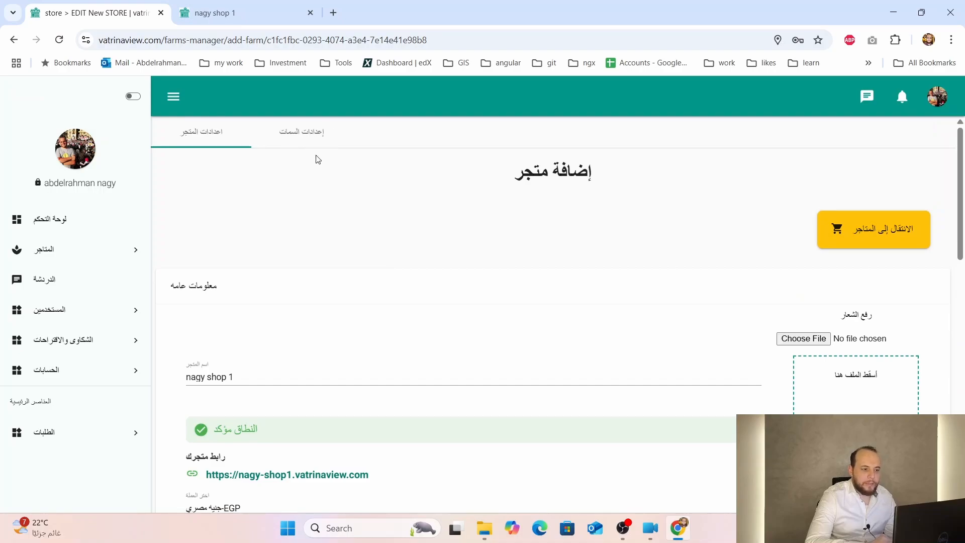
pyautogui.scroll(-12, 315, 160)
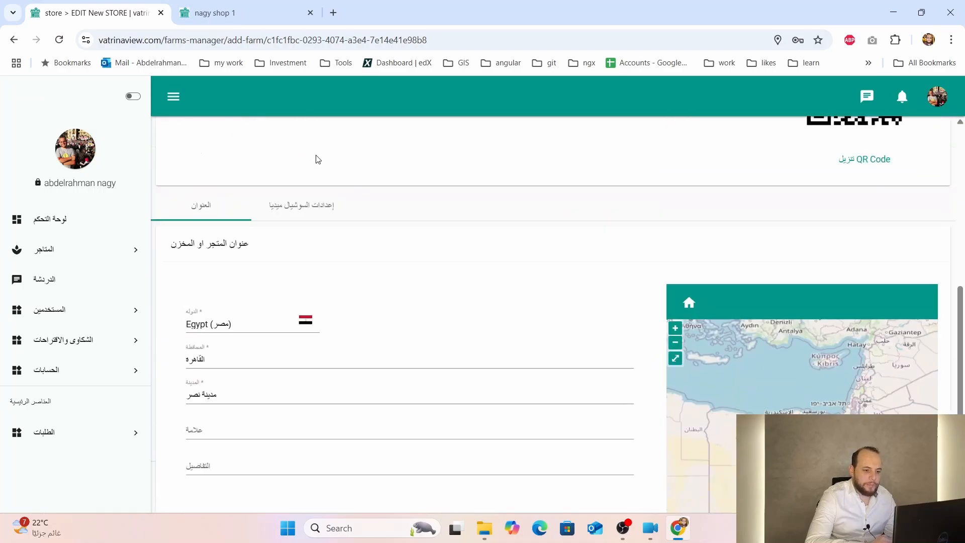
pyautogui.scroll(10, 318, 159)
pyautogui.scroll(-12, 318, 159)
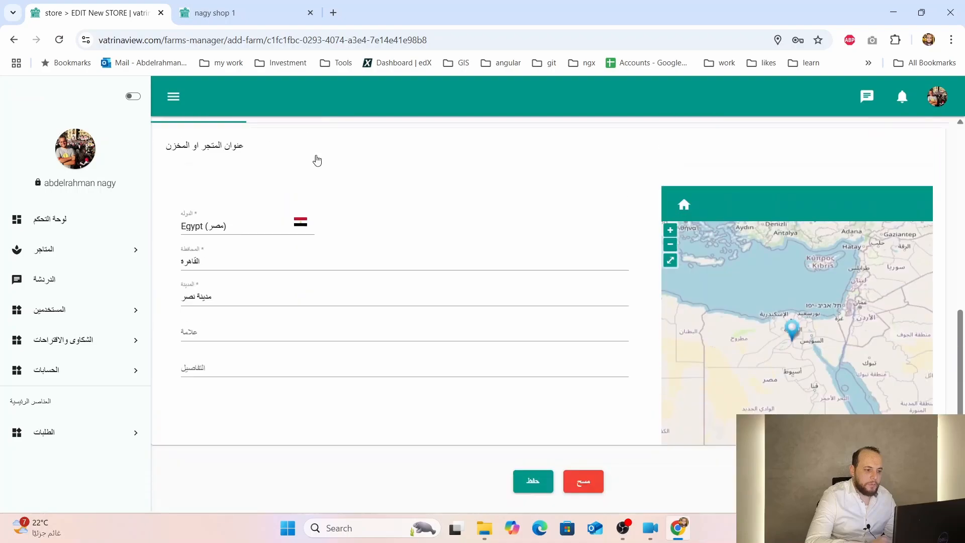
pyautogui.scroll(12, 317, 160)
pyautogui.click(303, 145)
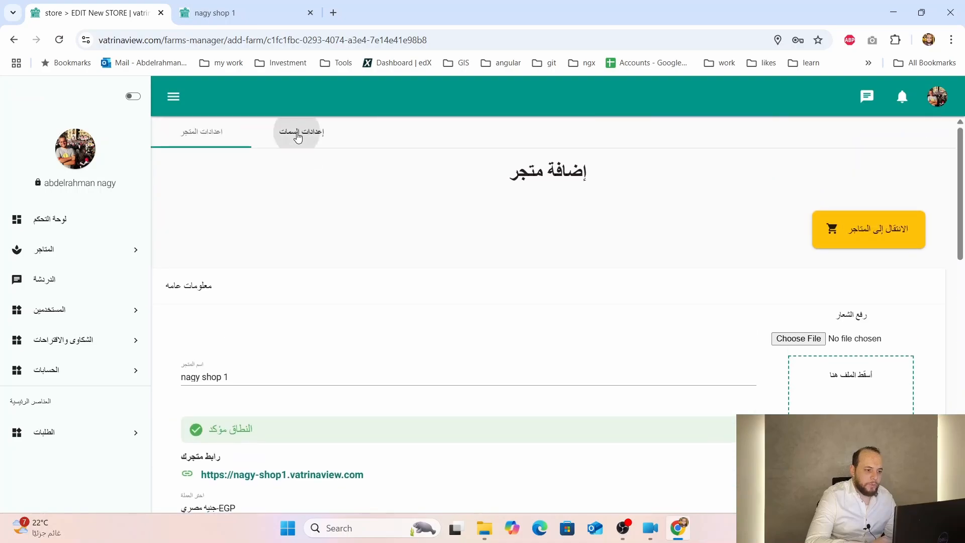
pyautogui.scroll(-2, 408, 227)
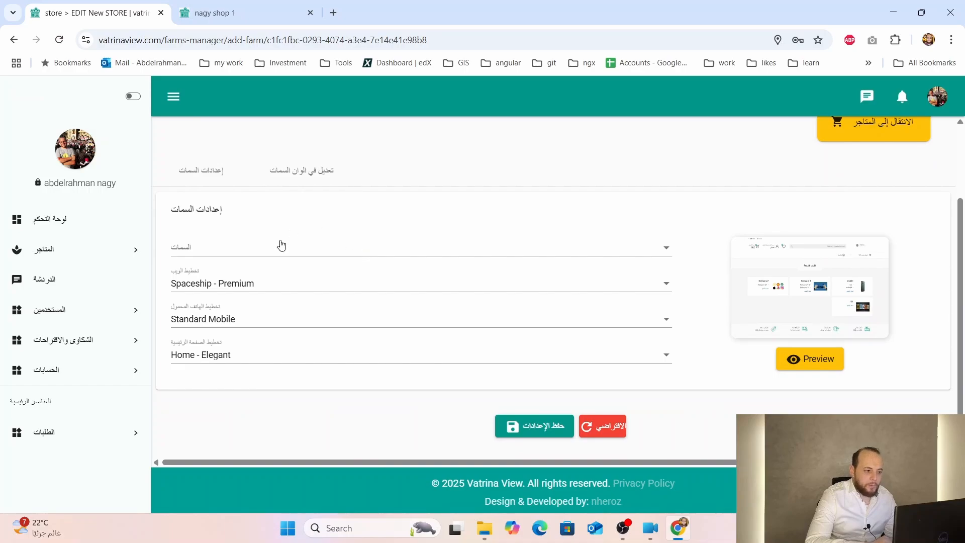
# - Set the store's theme to Golden Hour and its web layout to Spaceship - Advanced
pyautogui.click(203, 251)
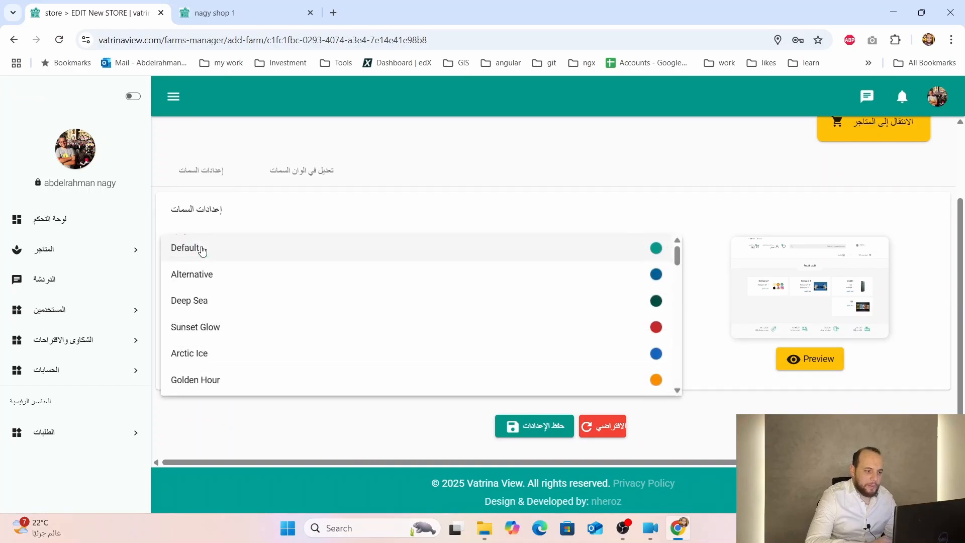
pyautogui.scroll(-2, 209, 376)
pyautogui.scroll(-5, 209, 375)
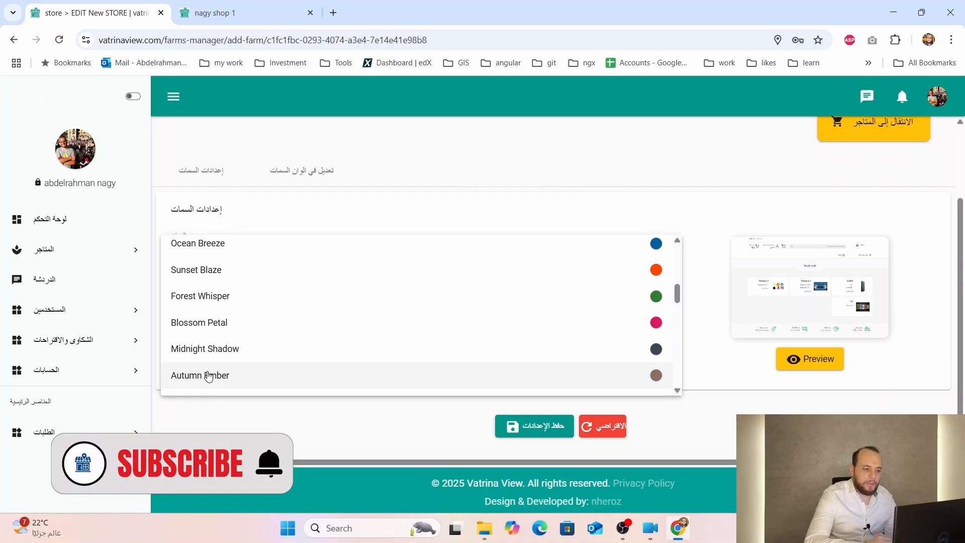
pyautogui.scroll(-4, 233, 317)
pyautogui.scroll(-12, 235, 316)
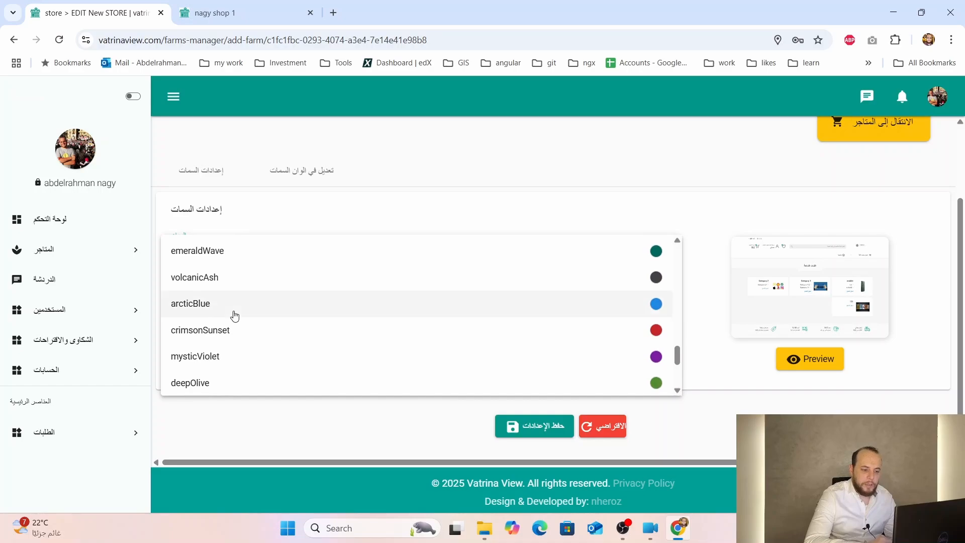
pyautogui.scroll(16, 235, 316)
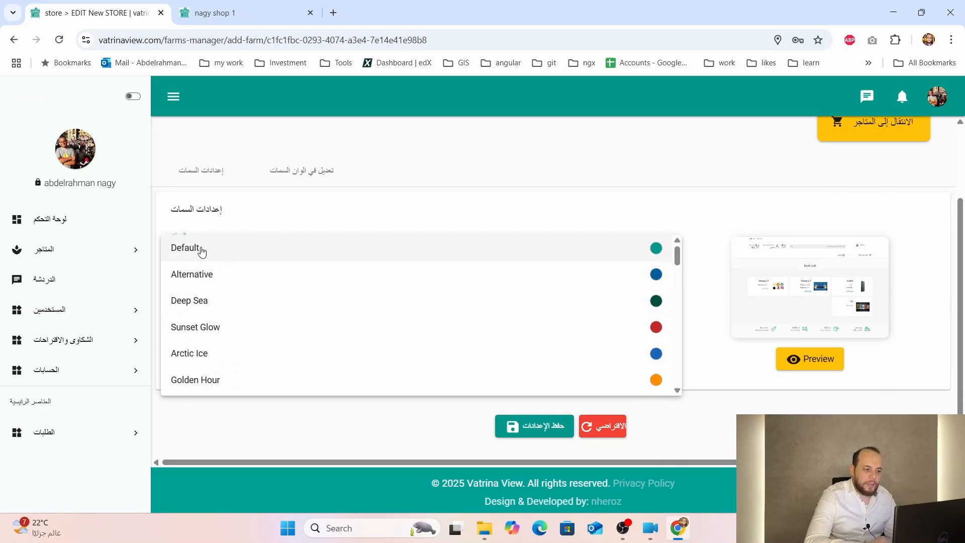
pyautogui.scroll(-1, 209, 279)
pyautogui.scroll(-1, 210, 281)
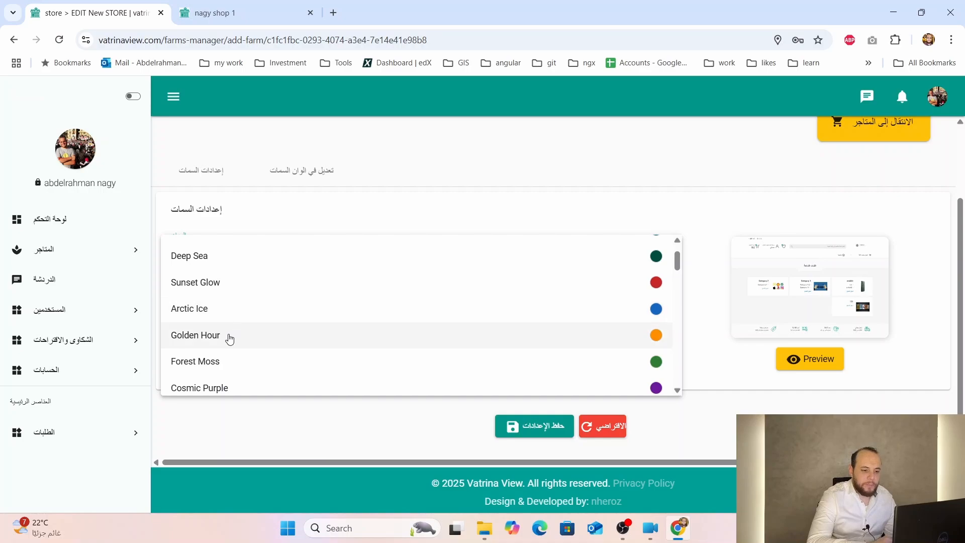
pyautogui.click(204, 336)
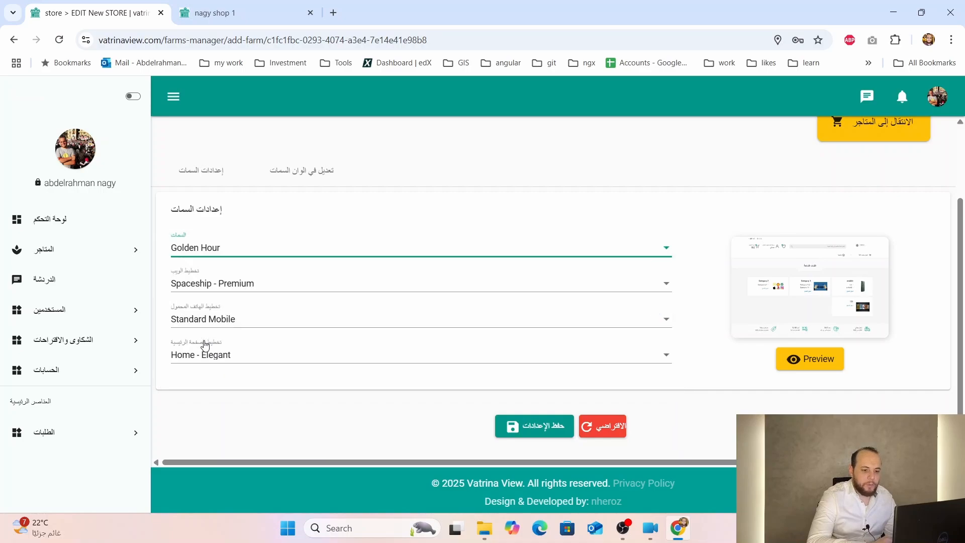
pyautogui.click(242, 292)
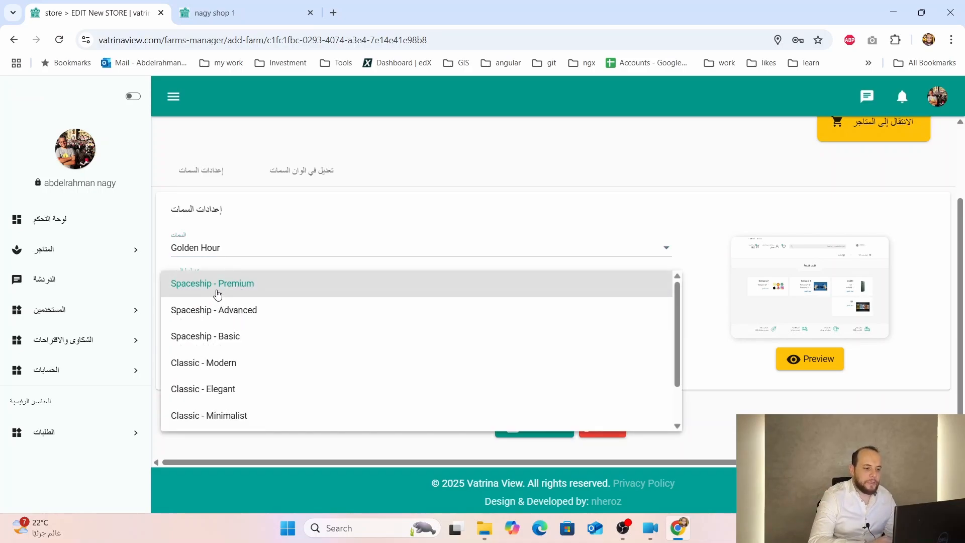
pyautogui.click(248, 311)
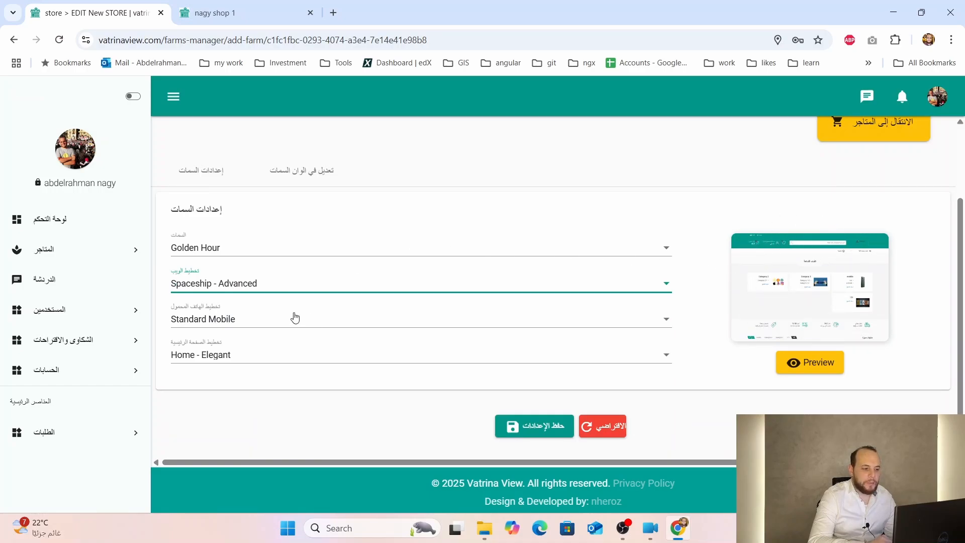
# - Try the Spaceship - Basic, Classic - Modern and Classic - Elegant web layouts and compare their thumbnails
pyautogui.click(212, 288)
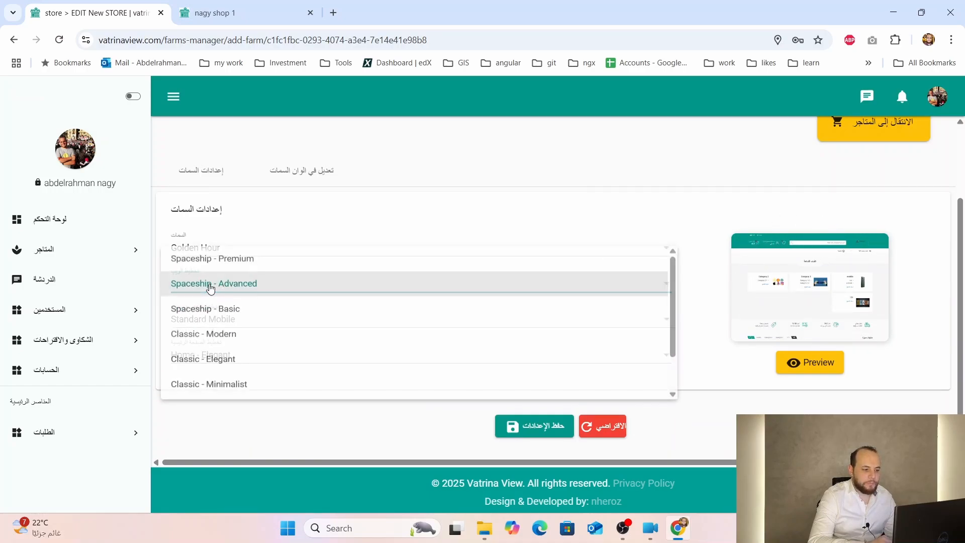
pyautogui.click(214, 318)
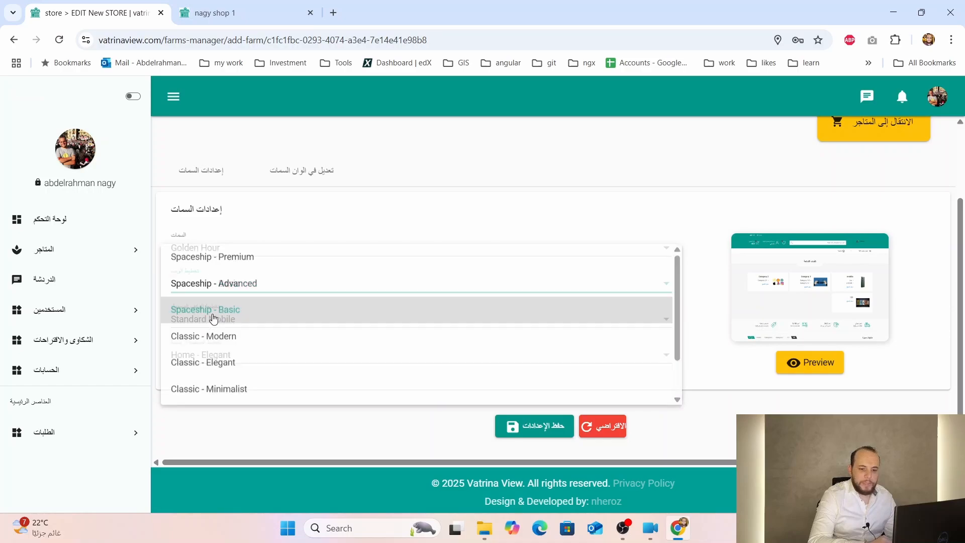
pyautogui.click(705, 219)
pyautogui.click(215, 287)
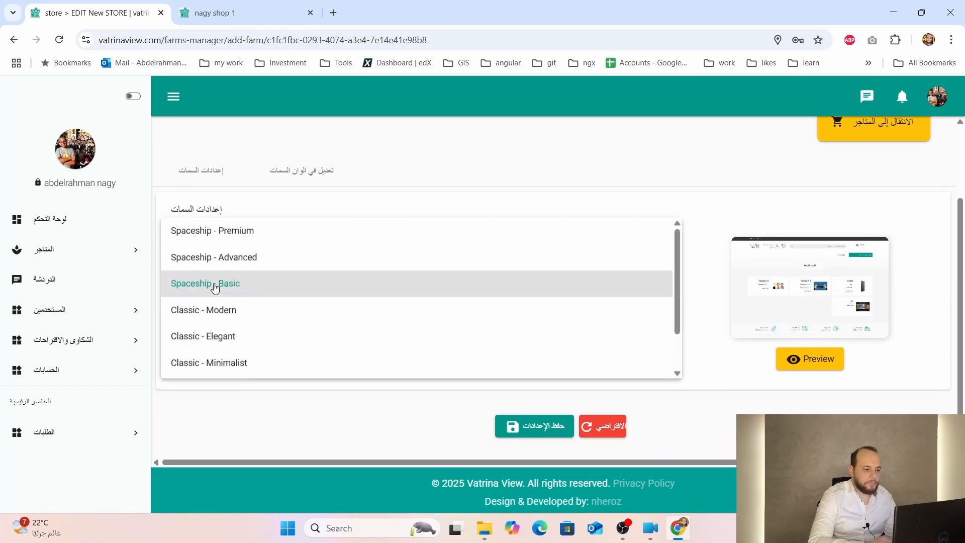
pyautogui.click(212, 317)
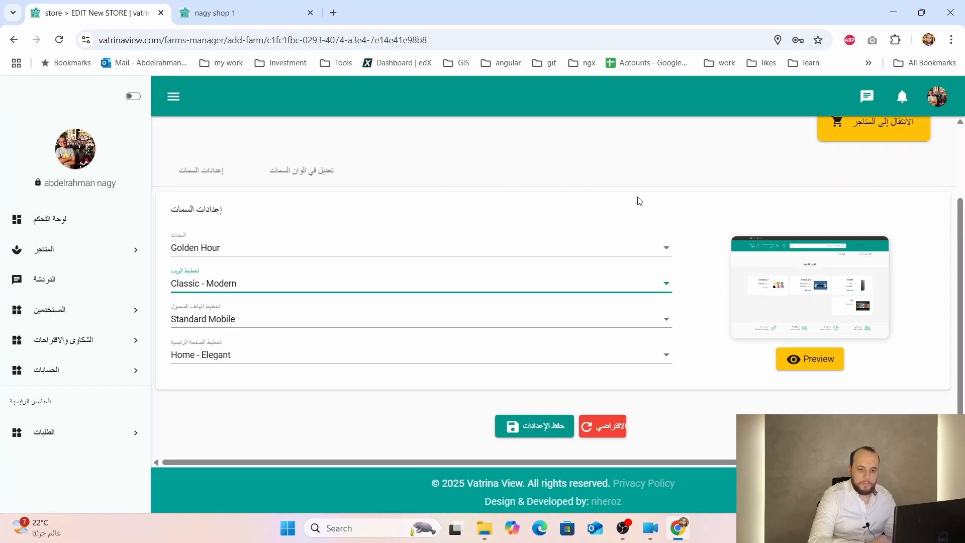
pyautogui.click(289, 285)
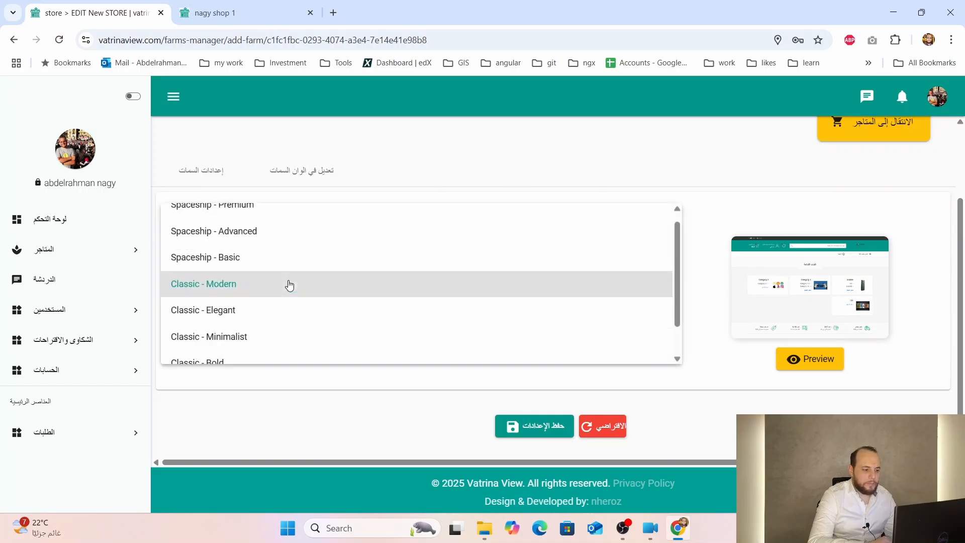
pyautogui.click(237, 314)
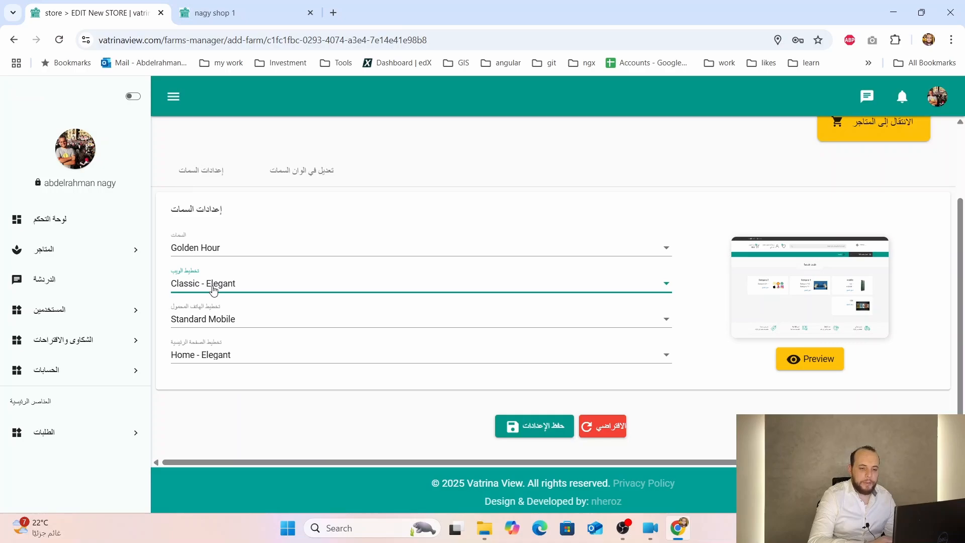
# - Try the Classic - Minimalist and Classic - Bold web layouts, and set the web layout back to Spaceship - Advanced
pyautogui.click(213, 290)
pyautogui.click(214, 315)
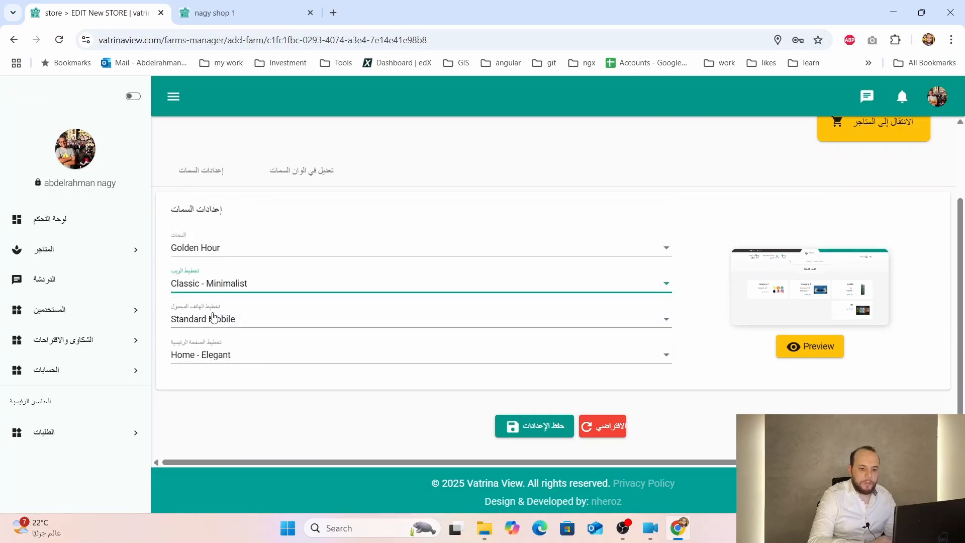
pyautogui.click(202, 291)
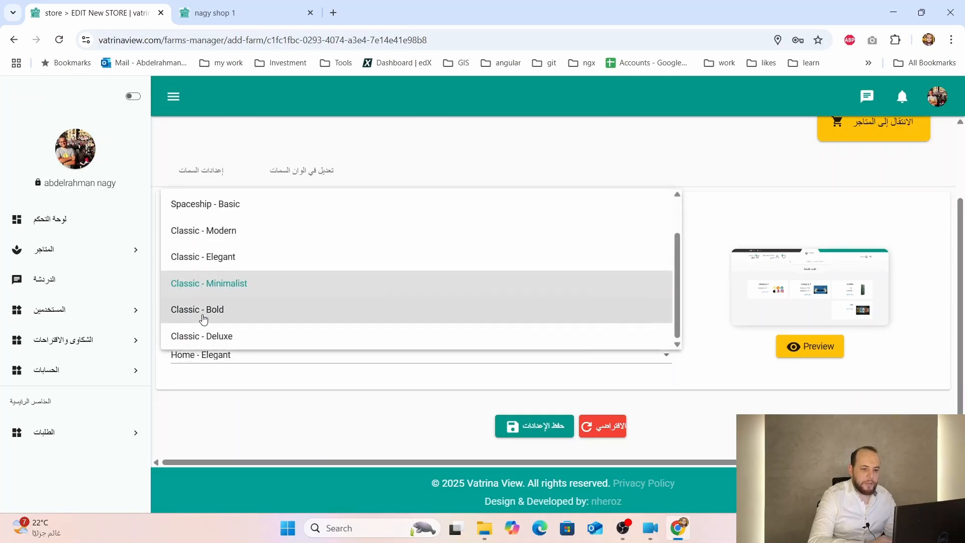
pyautogui.click(203, 317)
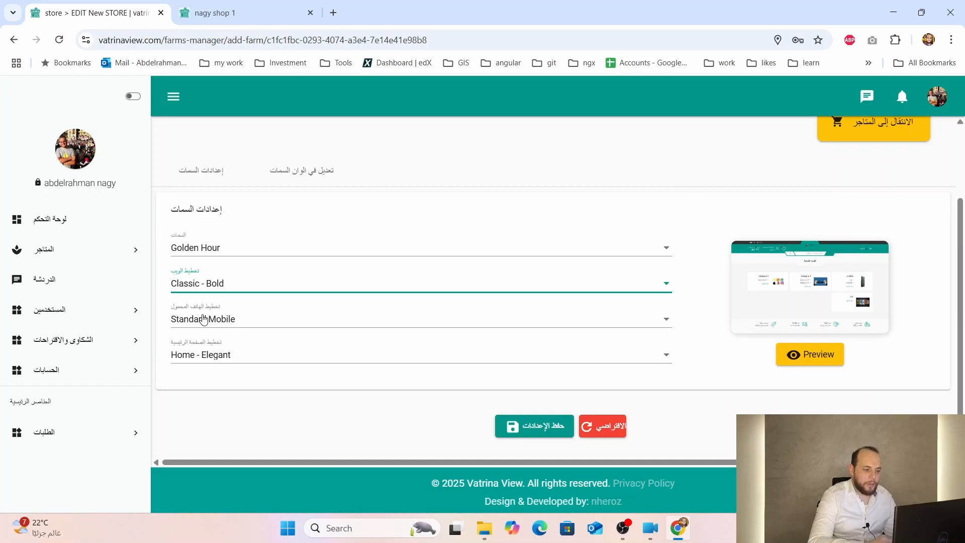
pyautogui.click(206, 288)
pyautogui.scroll(1, 207, 283)
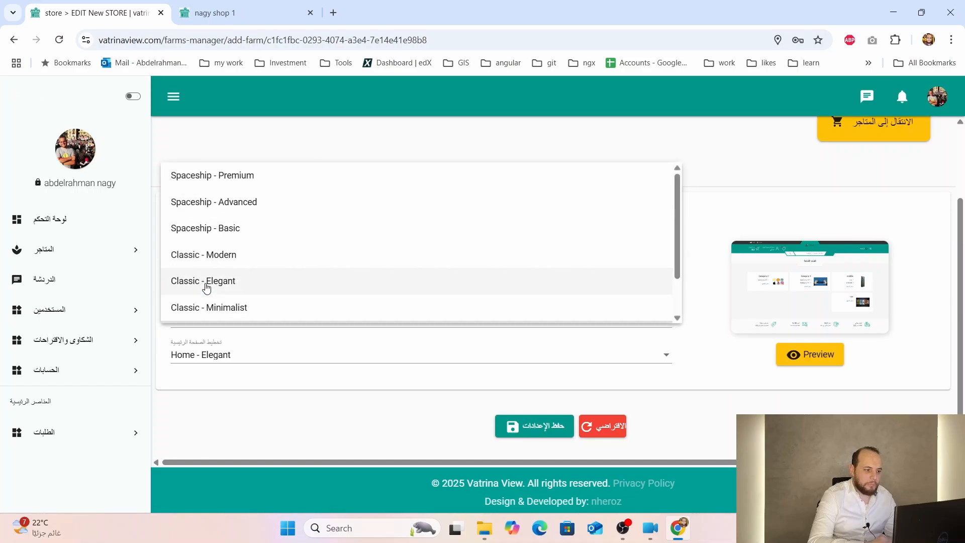
pyautogui.click(247, 206)
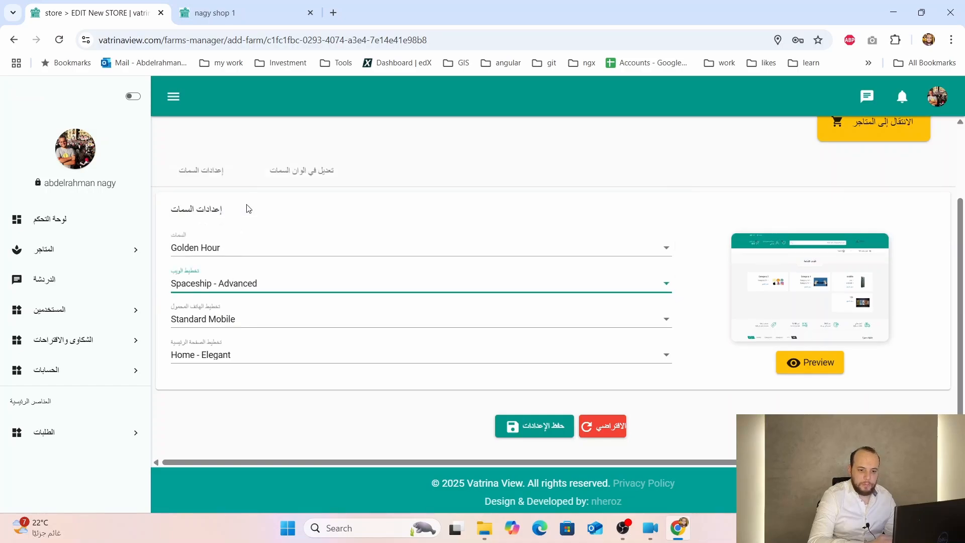
# - Try the Compact Mobile layout and set the mobile layout back to Standard Mobile
pyautogui.click(197, 323)
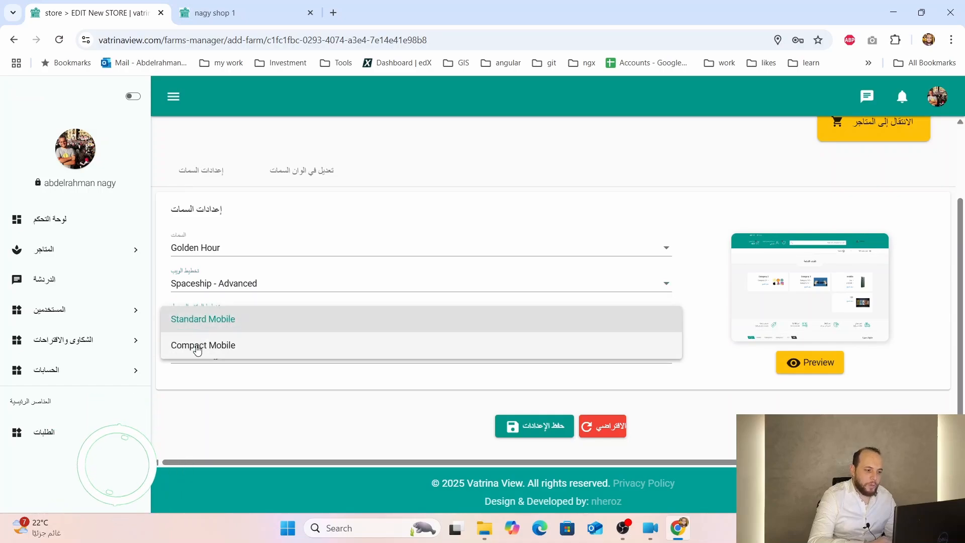
pyautogui.click(197, 350)
pyautogui.click(181, 321)
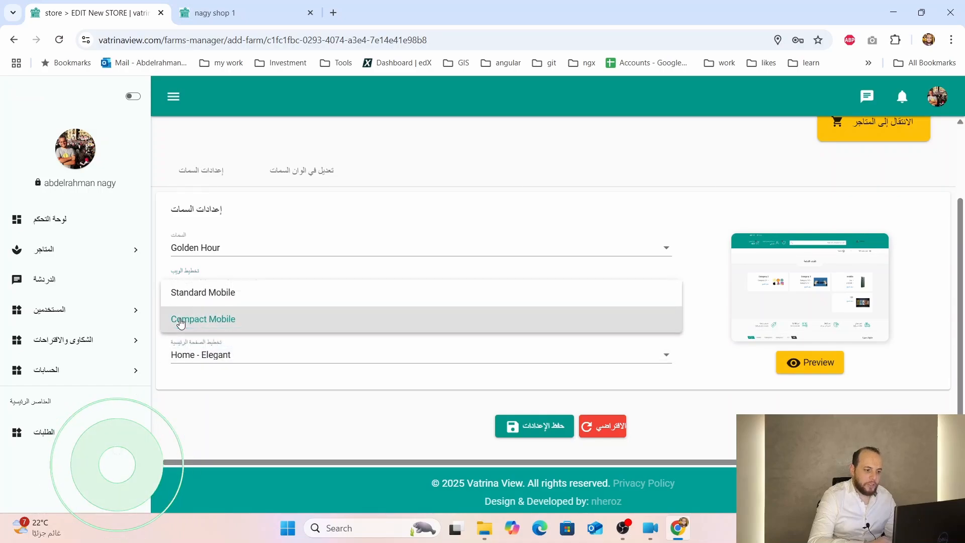
pyautogui.click(216, 292)
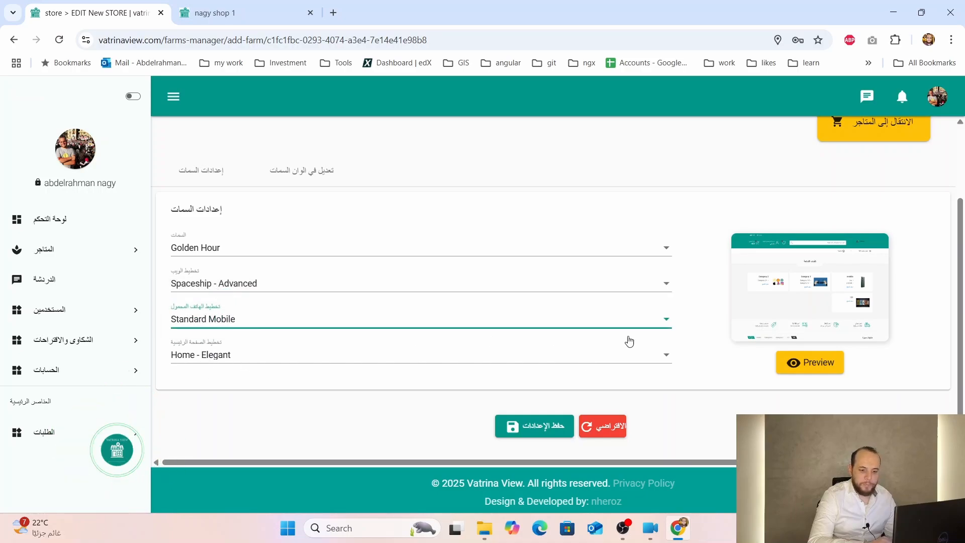
# - Preview the store with the chosen theme and layouts, and compare it with the live nagy shop 1 storefront
pyautogui.click(811, 370)
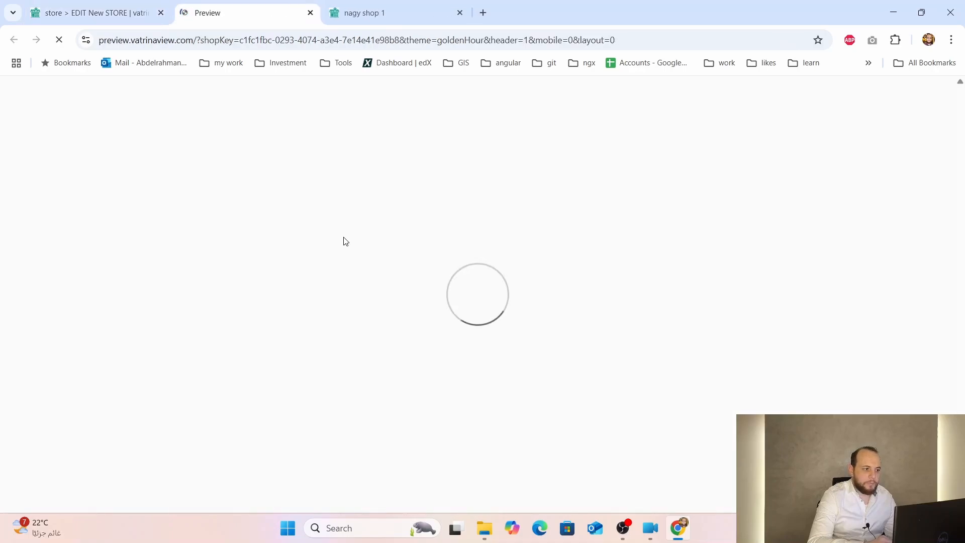
pyautogui.scroll(-1, 345, 242)
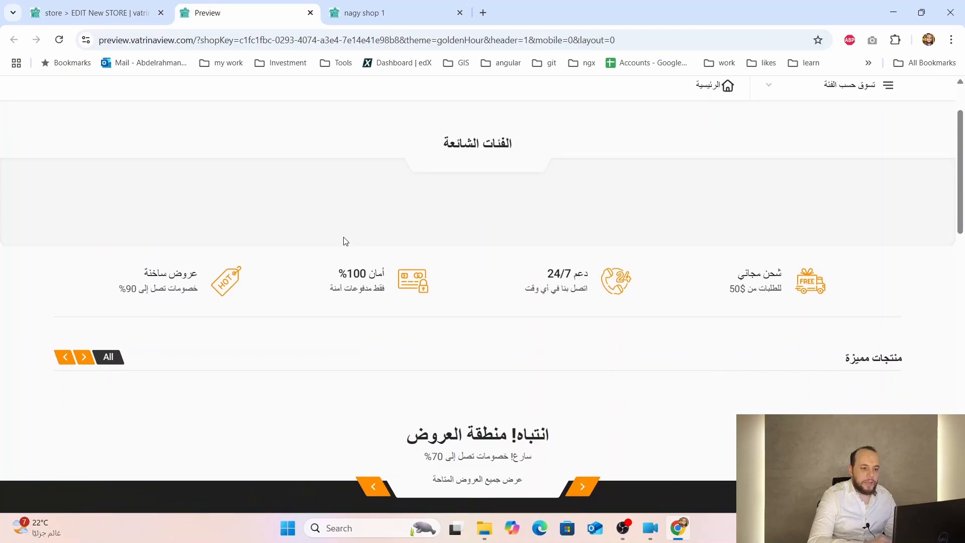
pyautogui.scroll(-1, 345, 242)
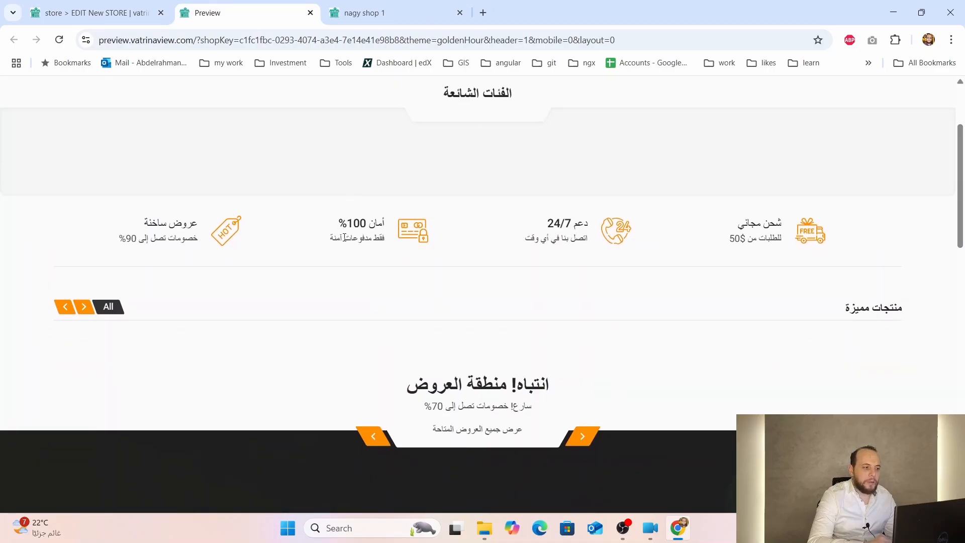
pyautogui.click(388, 5)
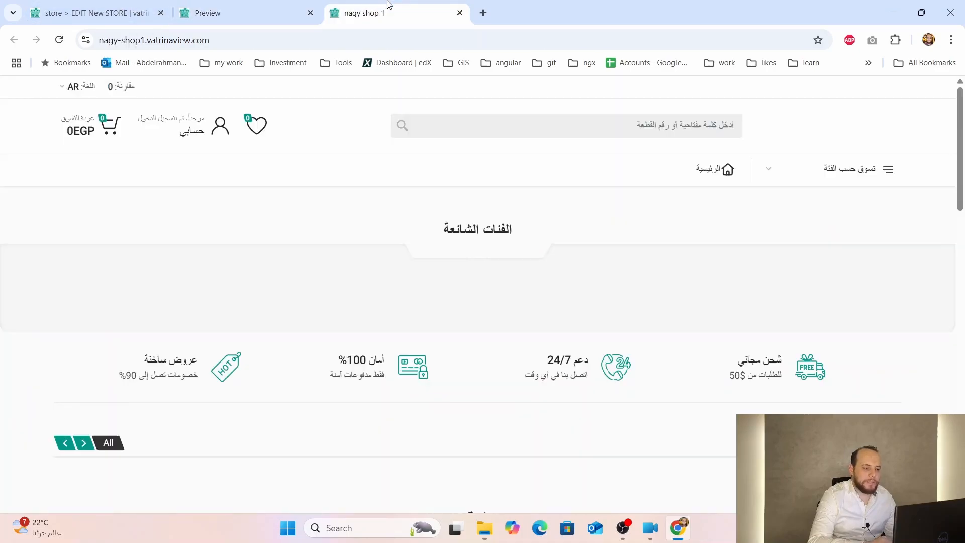
pyautogui.click(237, 8)
pyautogui.scroll(3, 225, 231)
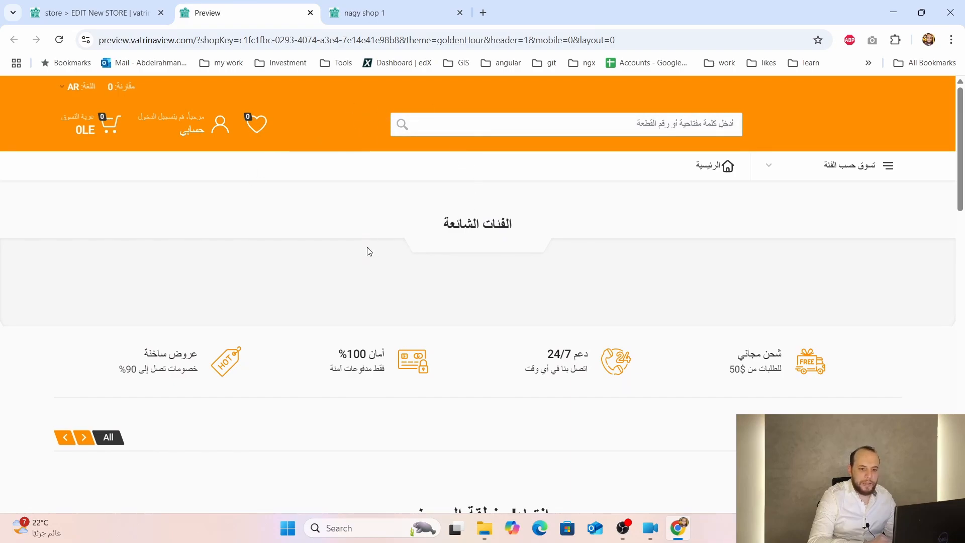
# - Review the Golden Hour preview from end to end and save the store's theme settings
pyautogui.scroll(-15, 369, 252)
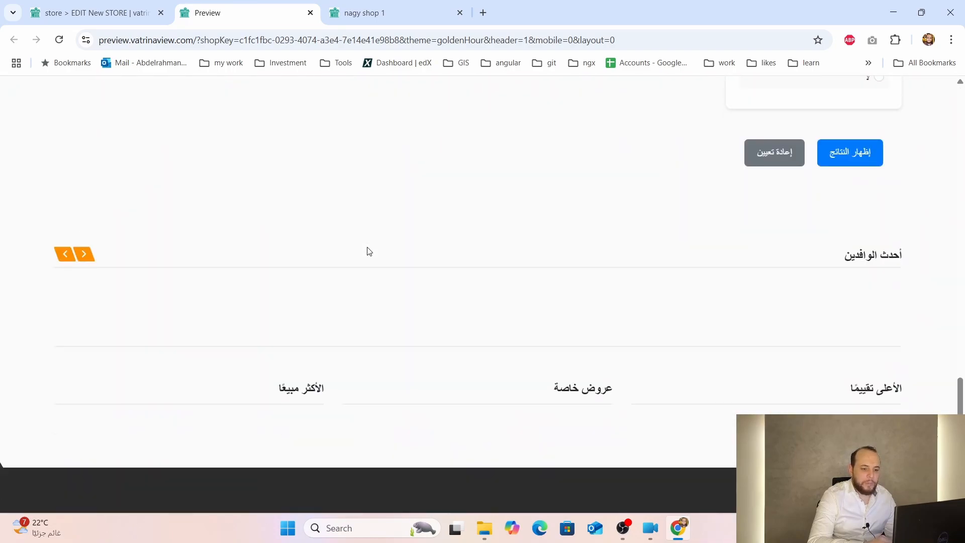
pyautogui.scroll(15, 370, 251)
pyautogui.click(93, 13)
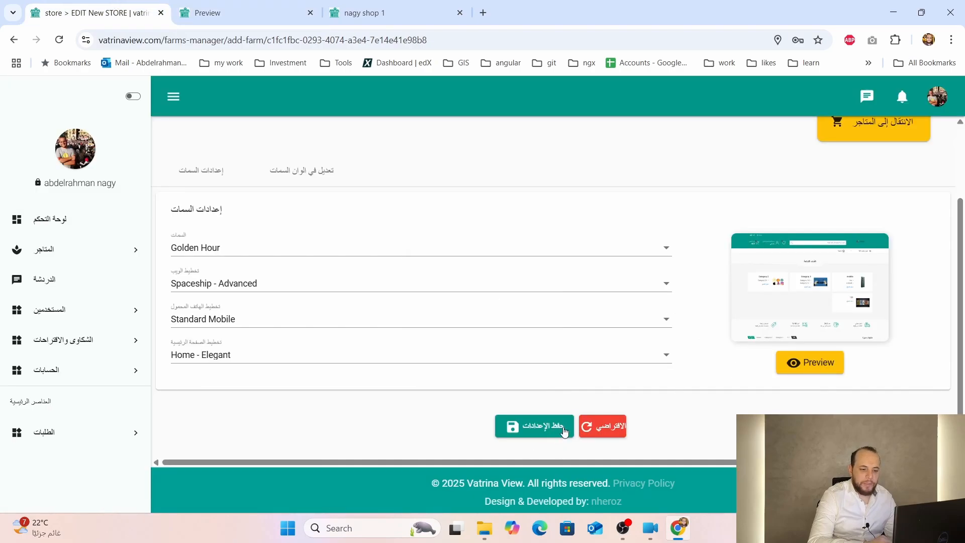
pyautogui.click(525, 429)
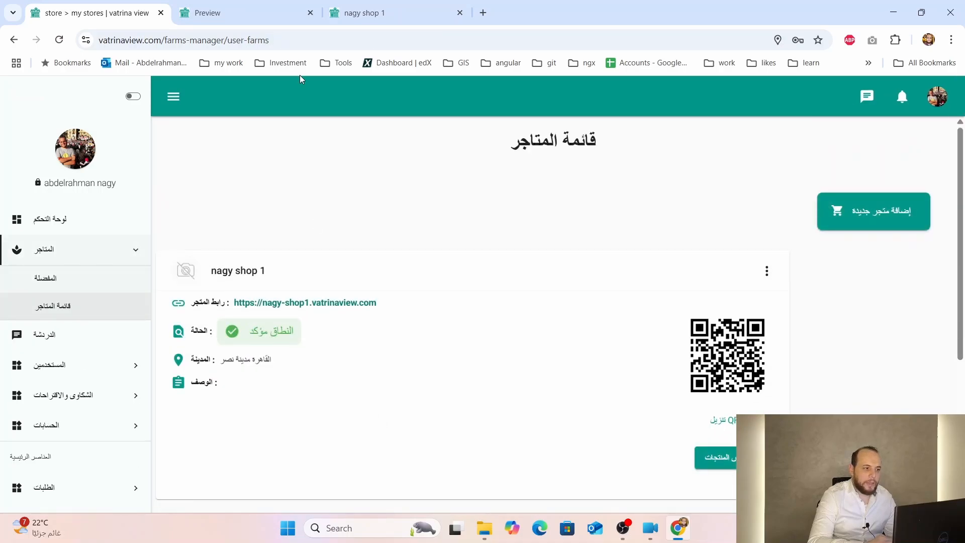
# - Reload the live nagy shop 1 storefront and look over the whole page with the saved theme
pyautogui.click(362, 12)
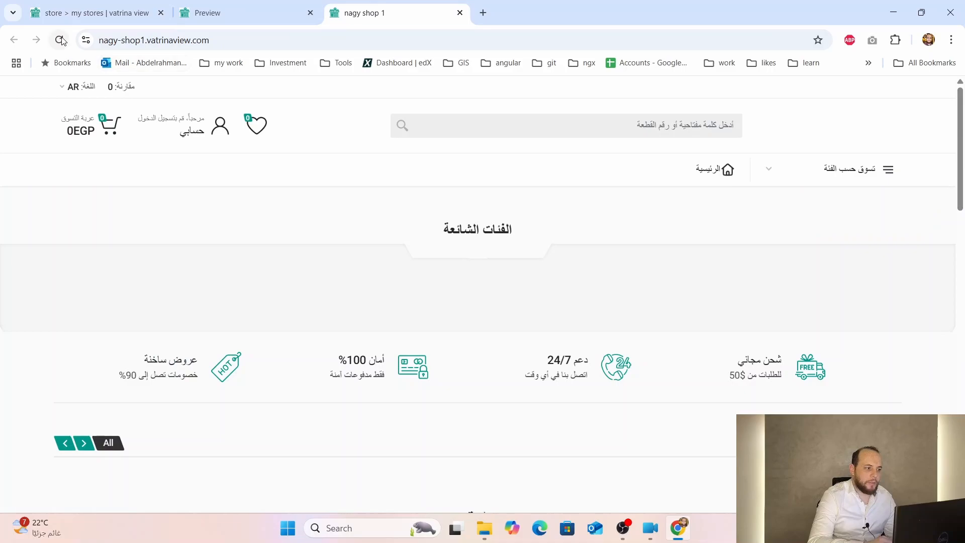
pyautogui.click(61, 40)
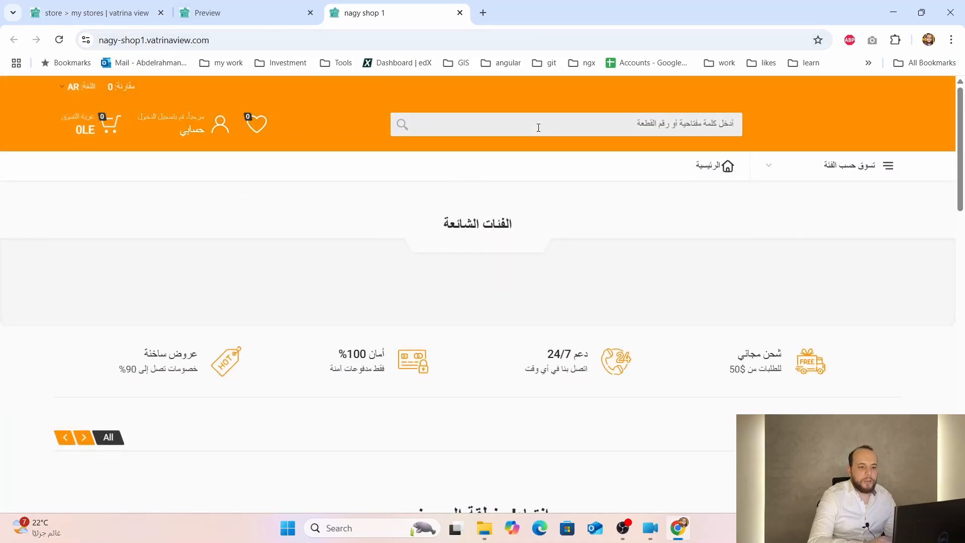
pyautogui.scroll(-20, 546, 276)
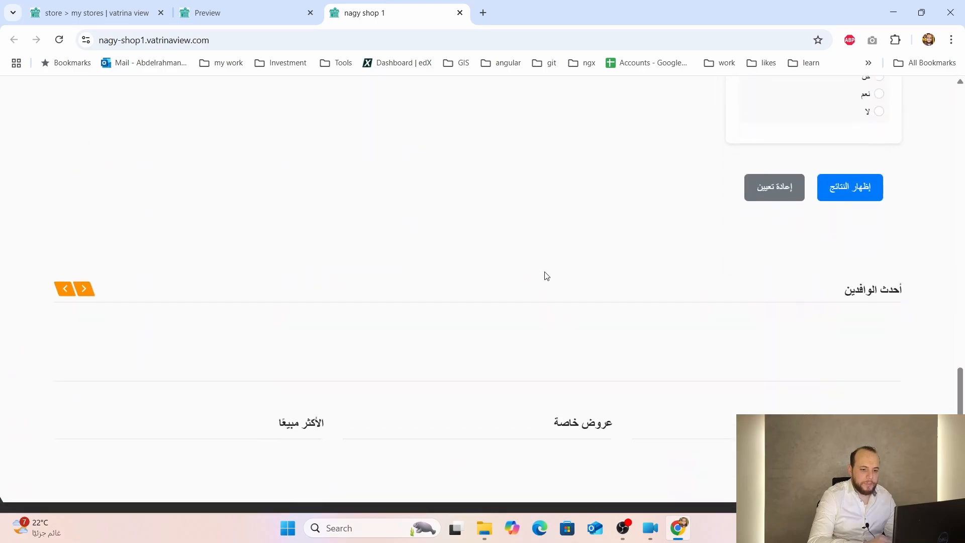
pyautogui.scroll(16, 444, 222)
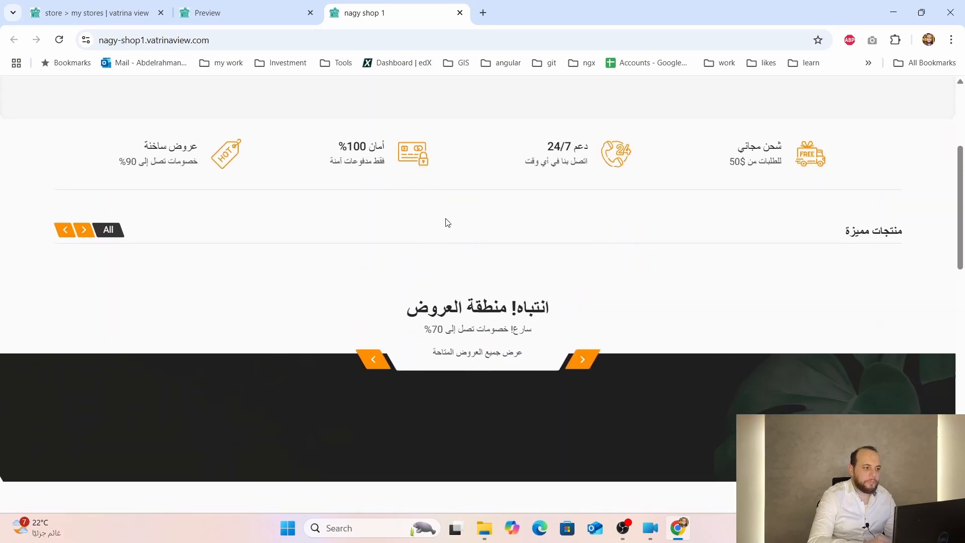
# - Reopen the nagy shop 1 store for editing from the store list and go to its theme settings
pyautogui.click(123, 9)
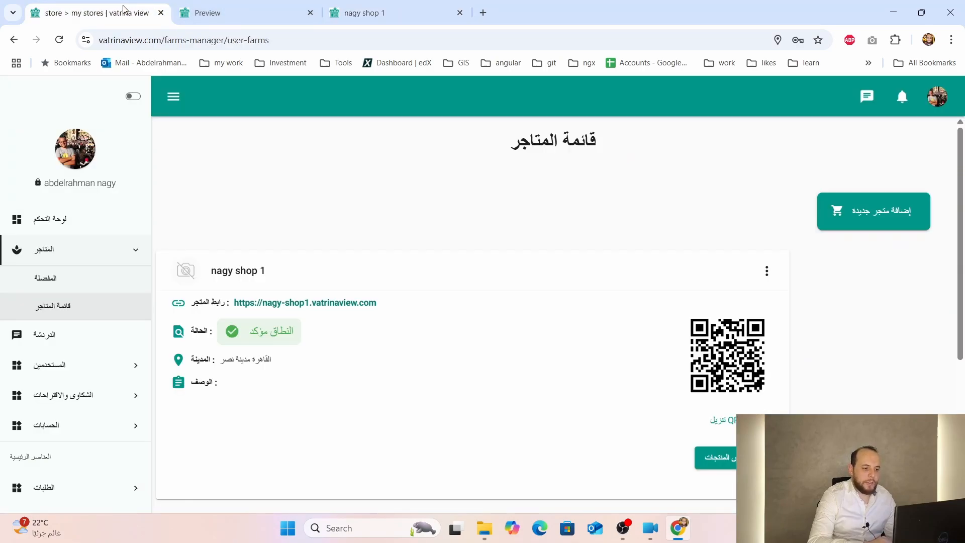
pyautogui.click(764, 273)
pyautogui.click(785, 395)
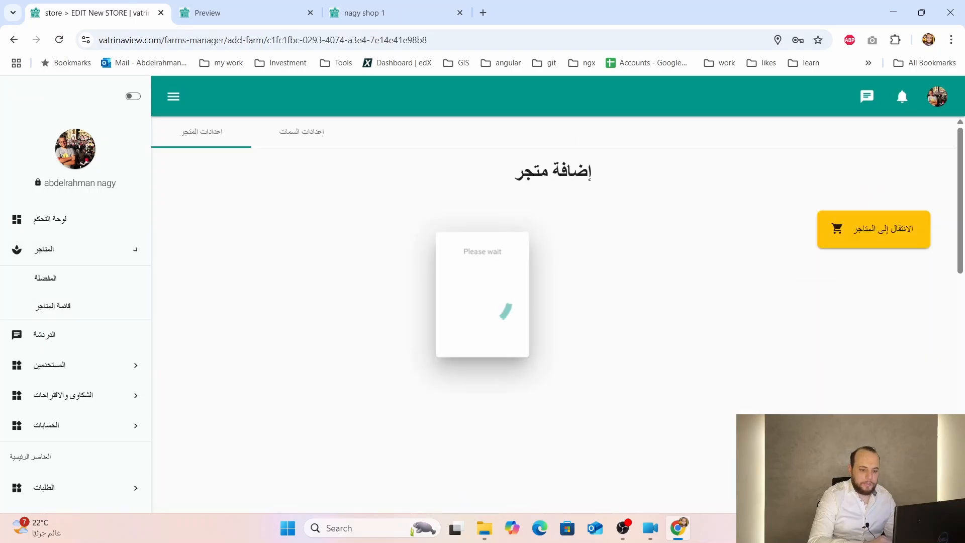
pyautogui.click(297, 134)
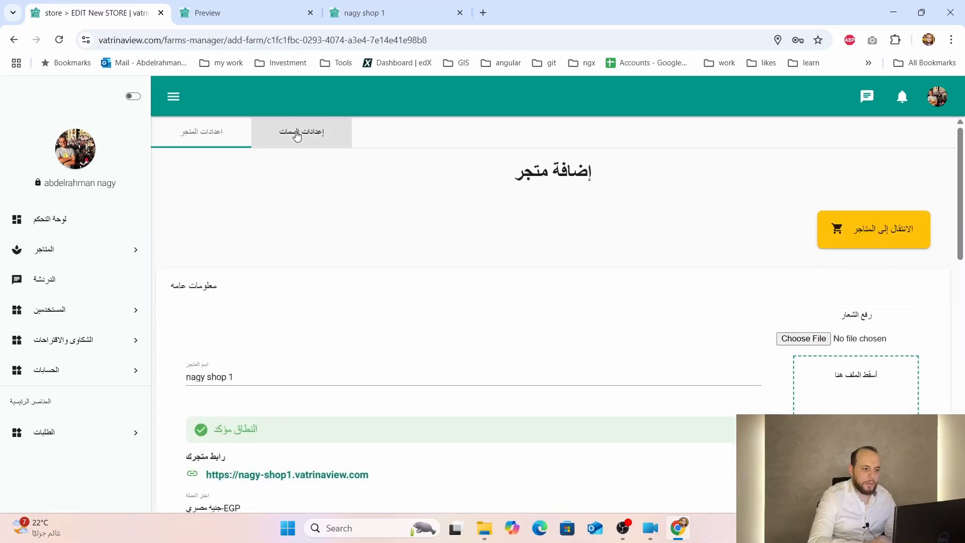
pyautogui.scroll(-5, 303, 221)
pyautogui.scroll(2, 303, 228)
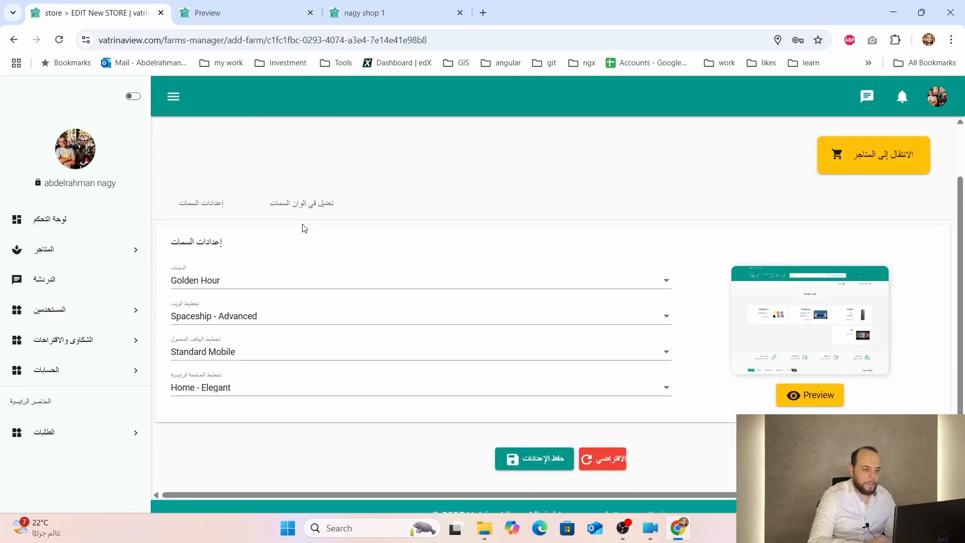
# - Change the store's theme to Sunset Glow
pyautogui.click(243, 278)
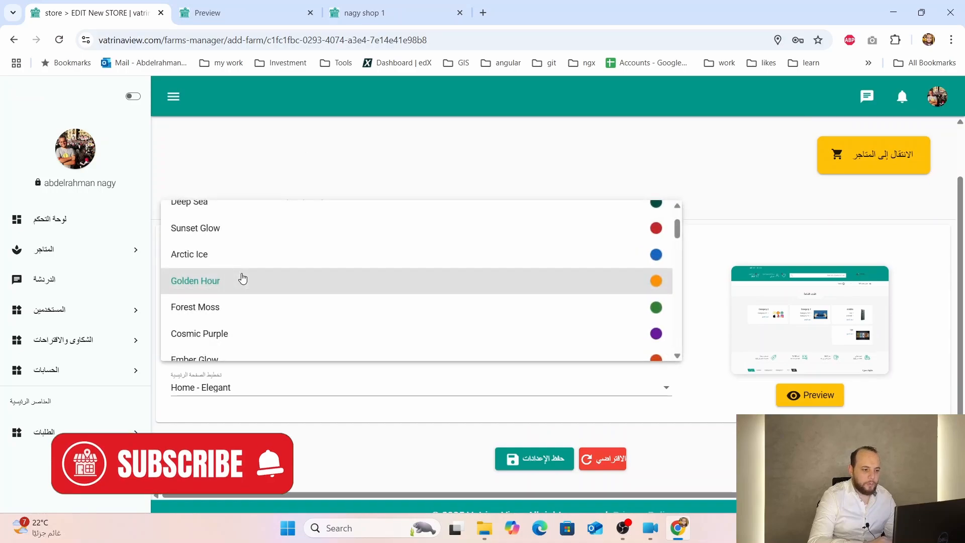
pyautogui.scroll(1, 243, 278)
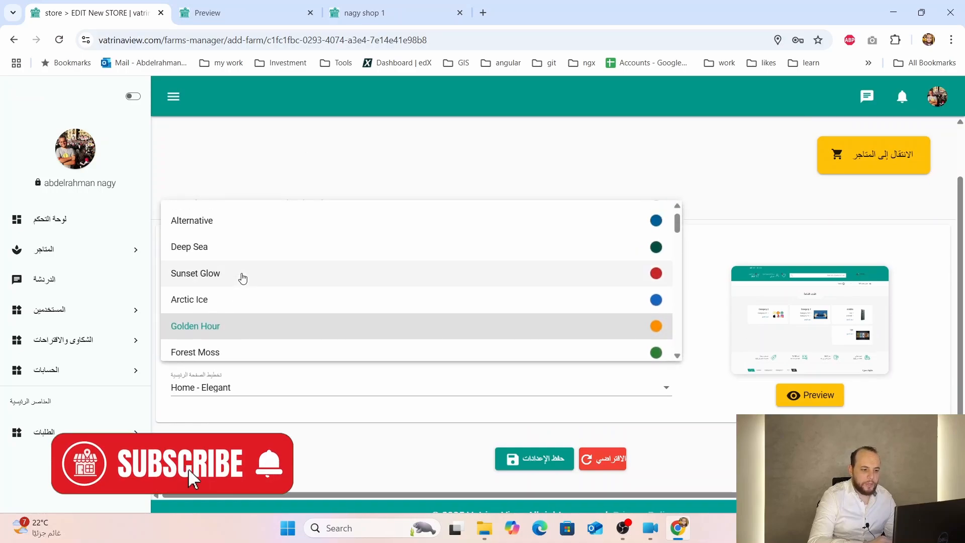
pyautogui.click(193, 278)
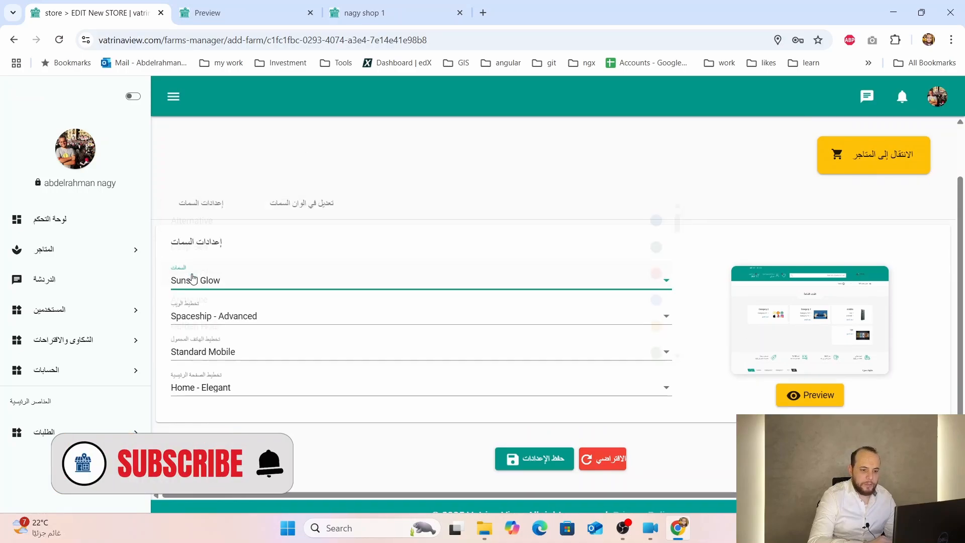
# - Preview the store with the Sunset Glow theme, look over the whole page, and save the theme settings
pyautogui.click(813, 395)
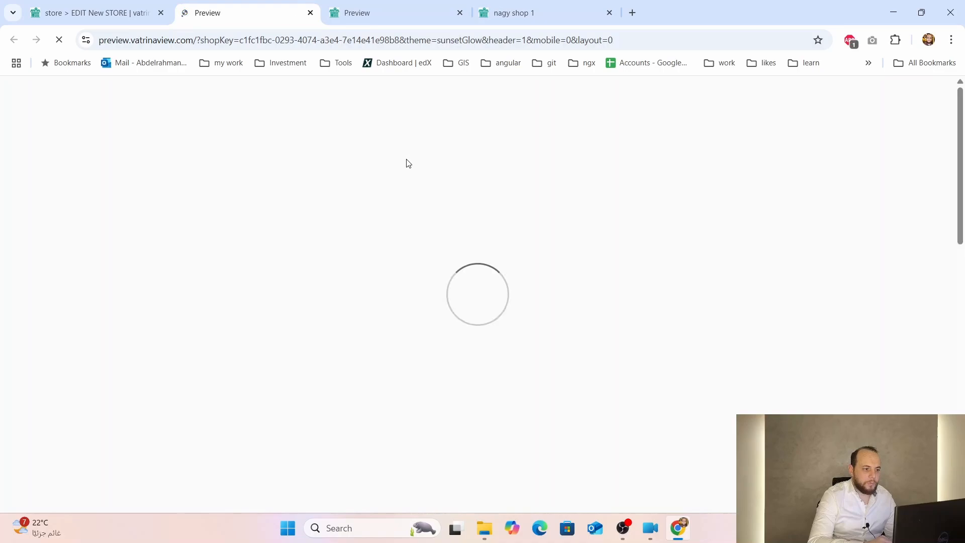
pyautogui.scroll(-15, 336, 283)
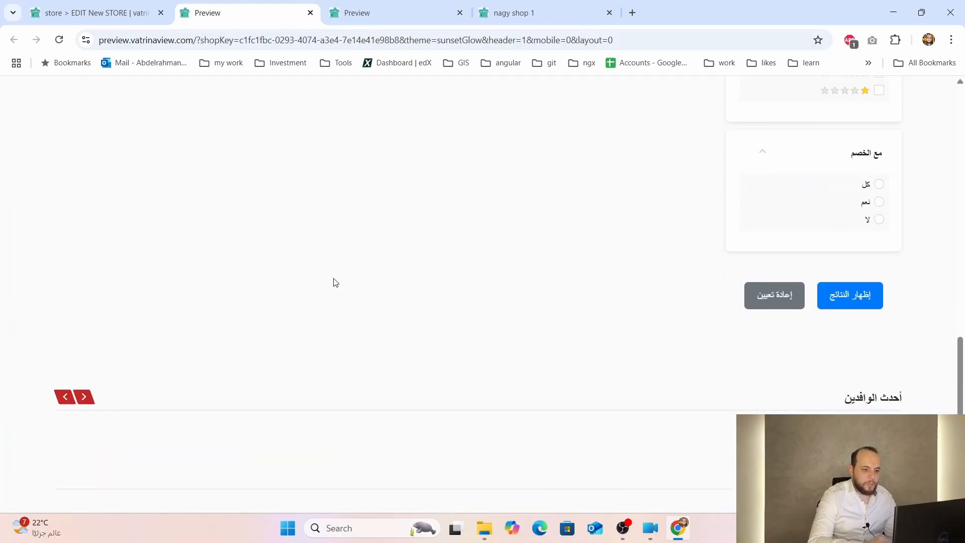
pyautogui.scroll(8, 336, 282)
pyautogui.scroll(8, 335, 283)
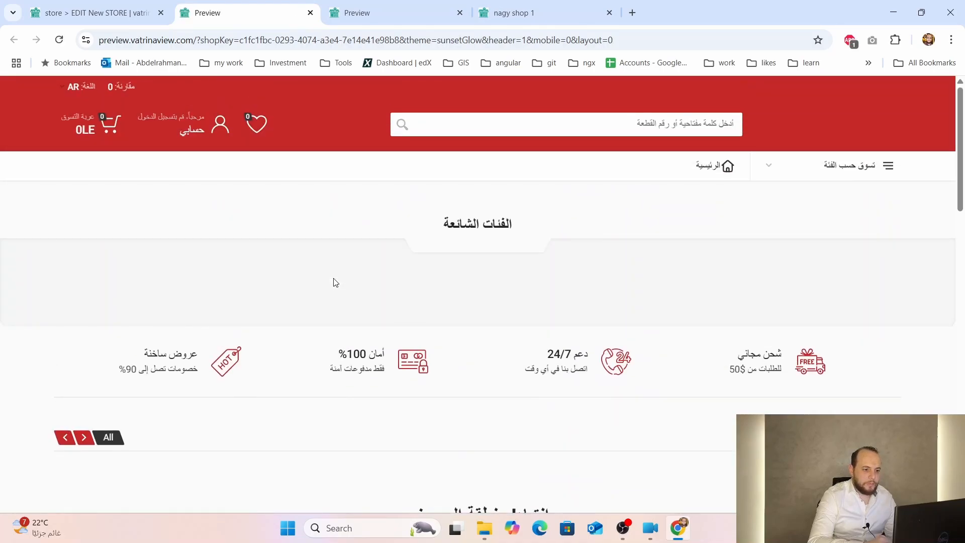
pyautogui.scroll(-12, 335, 283)
pyautogui.scroll(10, 335, 283)
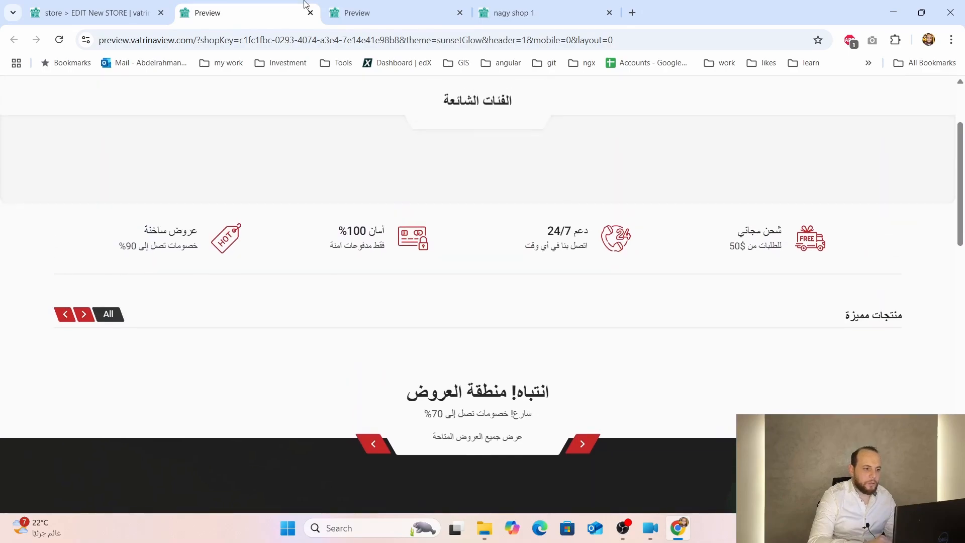
pyautogui.click(115, 7)
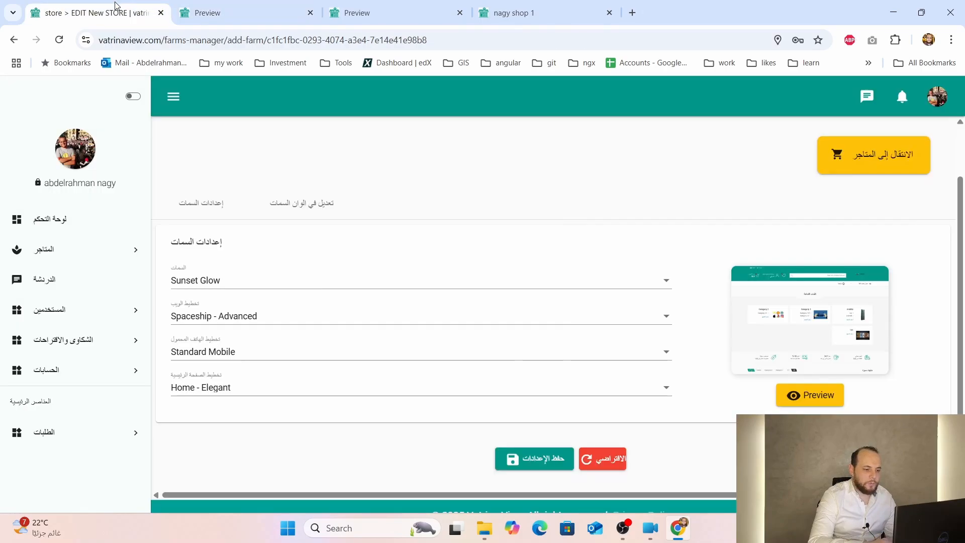
pyautogui.click(525, 461)
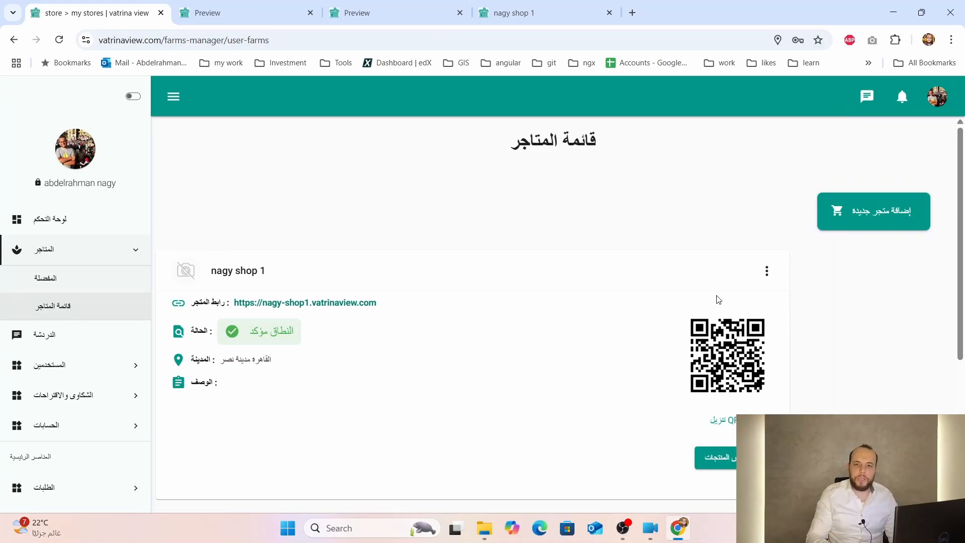
# - Open the color customization in nagy shop 1's theme settings and enable the custom theme
pyautogui.click(767, 272)
pyautogui.click(801, 394)
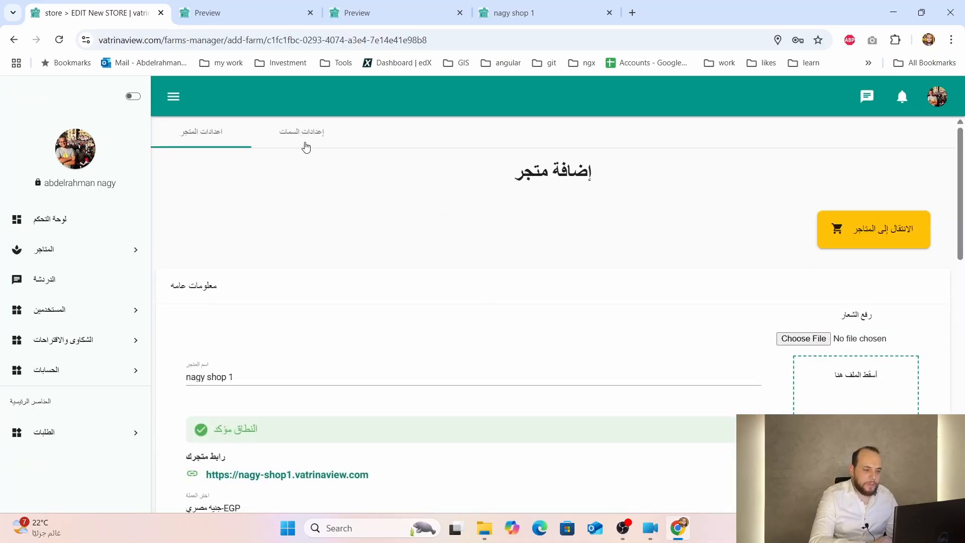
pyautogui.click(304, 146)
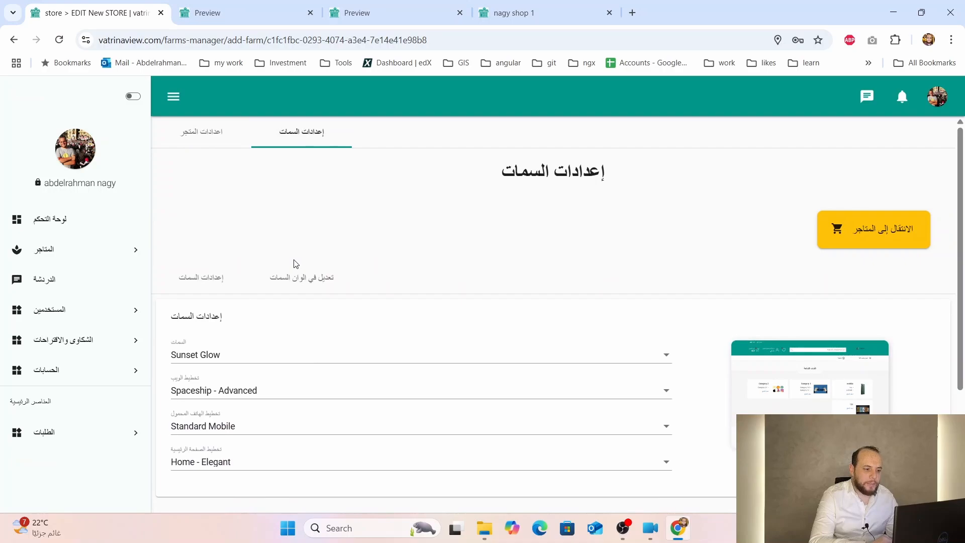
pyautogui.click(315, 292)
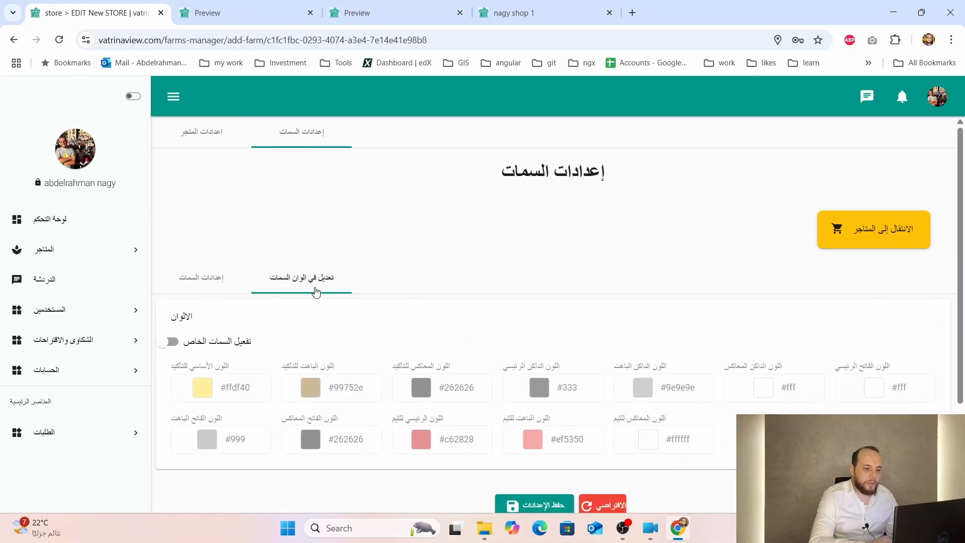
pyautogui.click(173, 341)
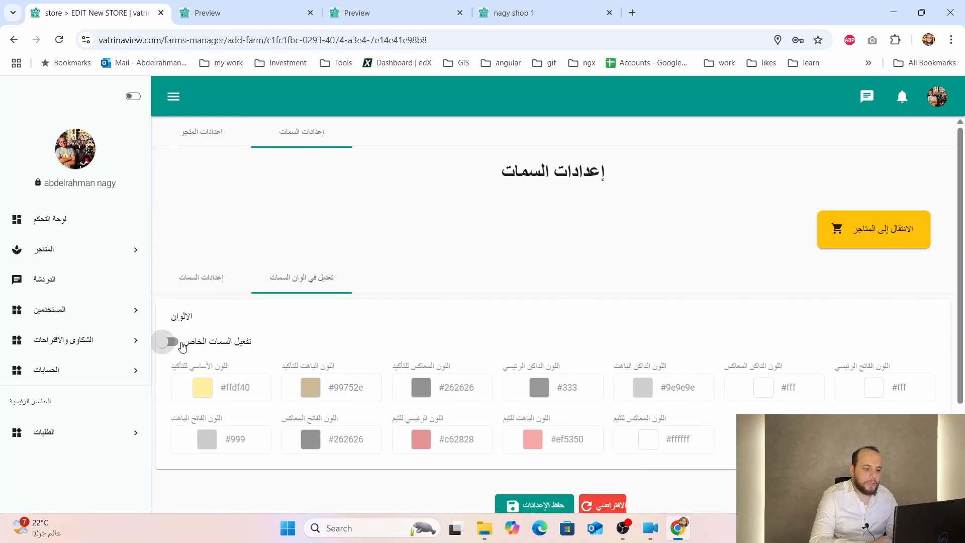
pyautogui.scroll(-5, 544, 365)
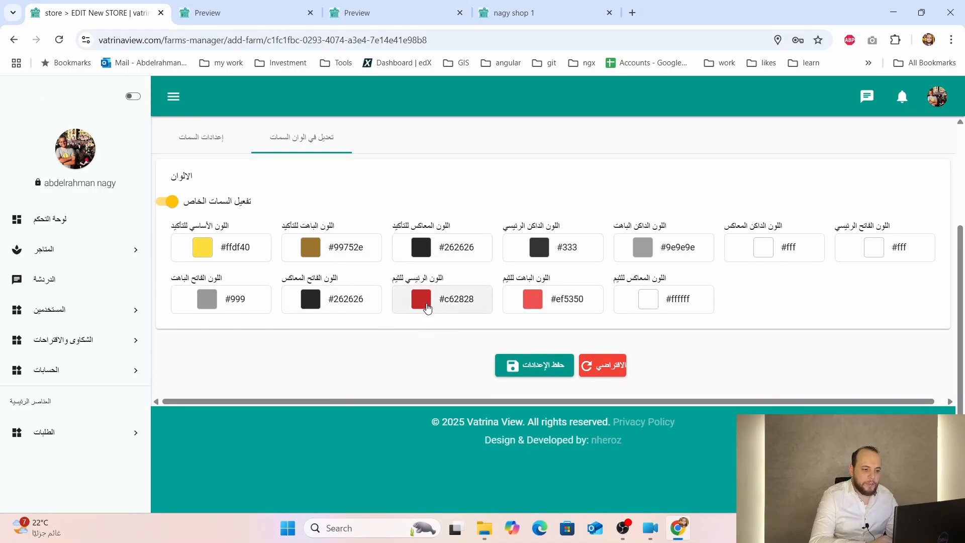
# - Set the main theme color (اللون الرئيسي للثيم) to the green #28c639
pyautogui.click(426, 303)
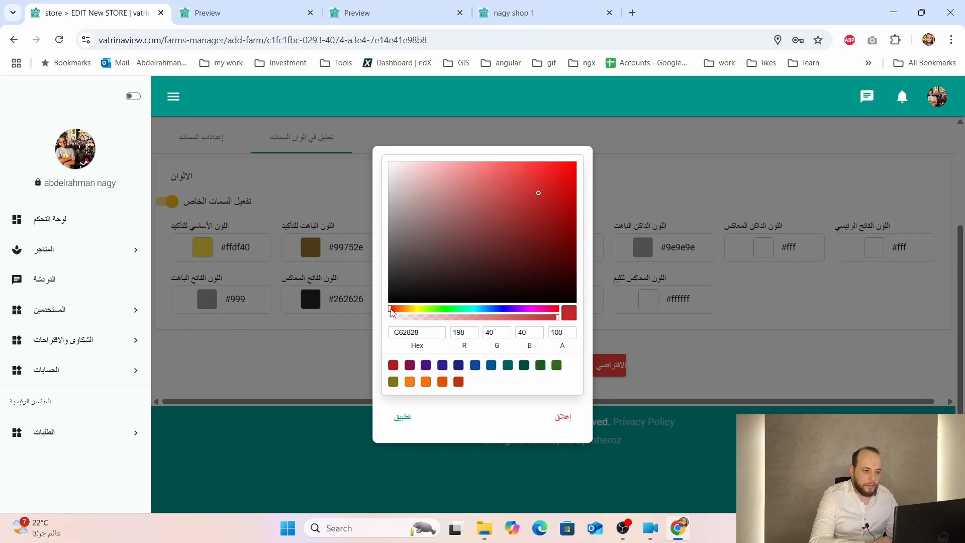
pyautogui.moveTo(392, 313); pyautogui.dragTo(449, 313)
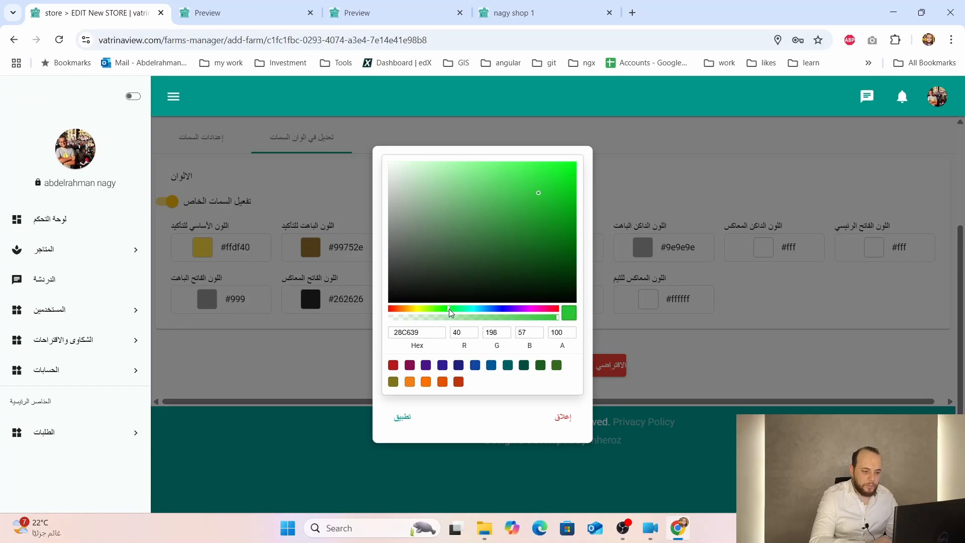
pyautogui.click(404, 424)
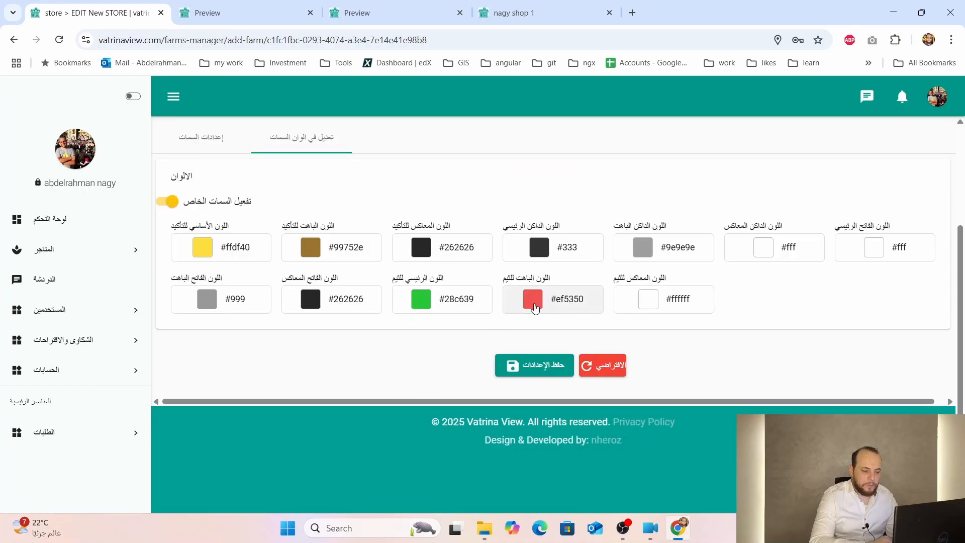
# - Set the muted theme color (اللون الباهت للثيم) to the yellow #efe550 and save the settings
pyautogui.click(534, 306)
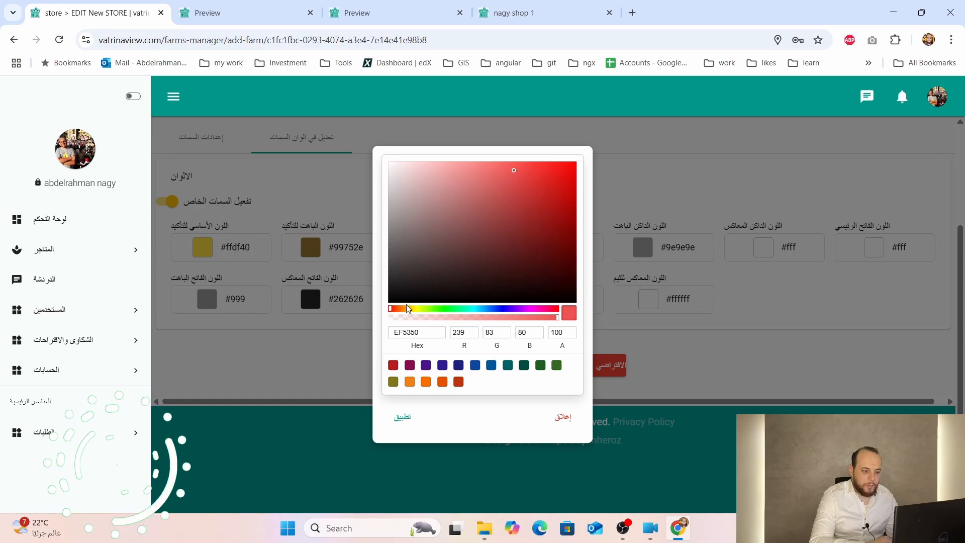
pyautogui.moveTo(407, 308); pyautogui.dragTo(418, 313)
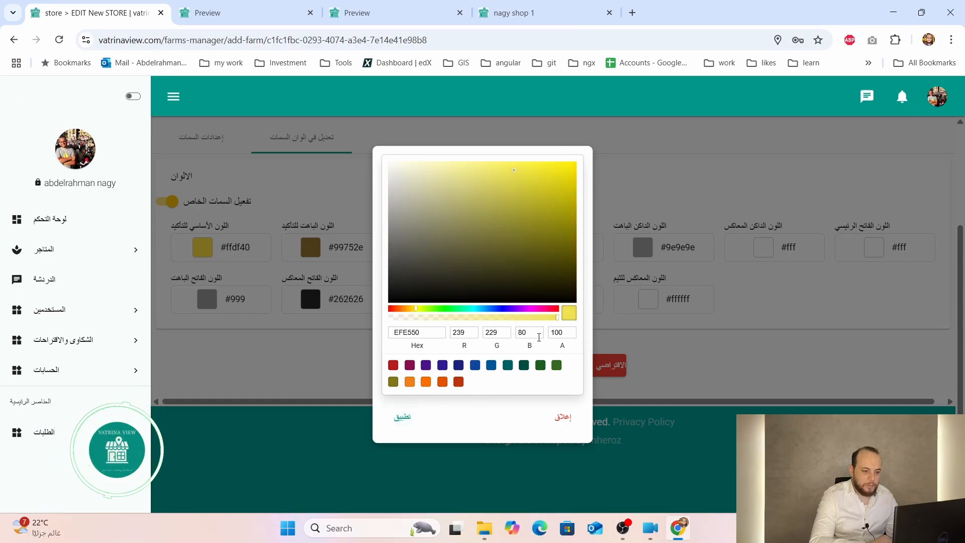
pyautogui.click(402, 416)
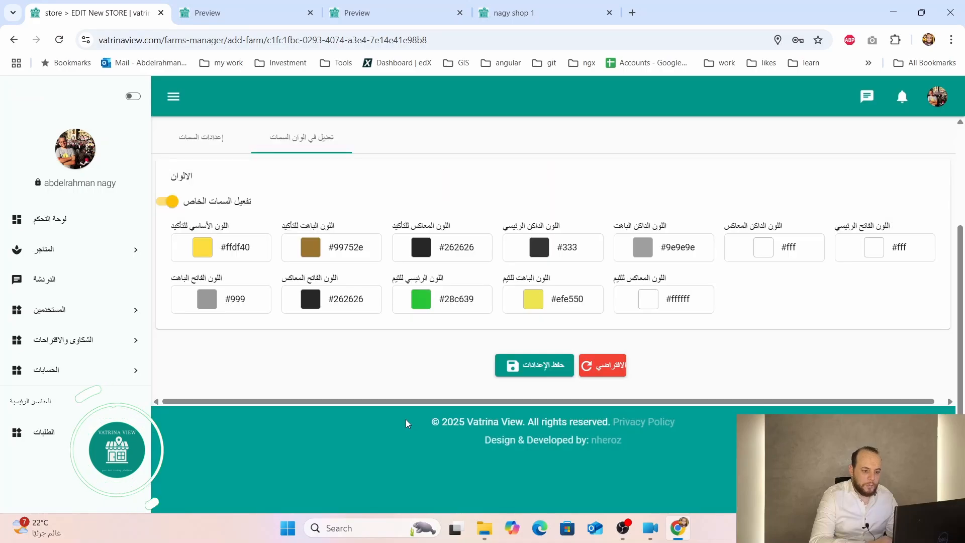
pyautogui.click(527, 372)
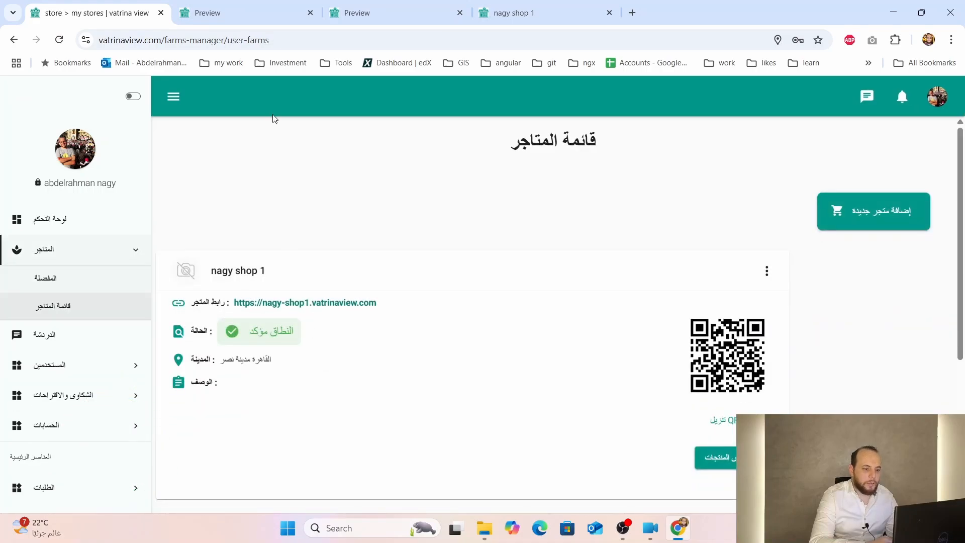
# - Reload the Sunset Glow preview to check its colors, and close that preview
pyautogui.click(259, 19)
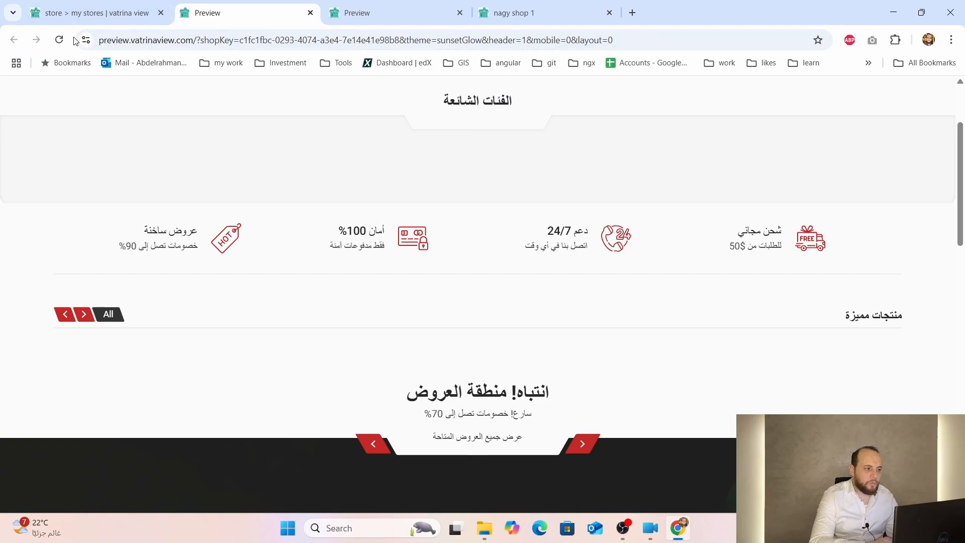
pyautogui.click(59, 40)
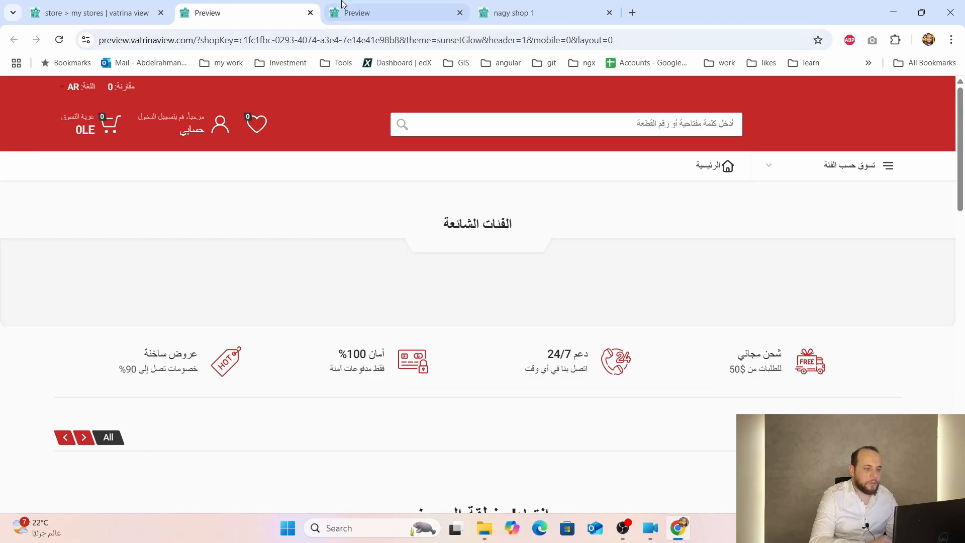
pyautogui.click(310, 13)
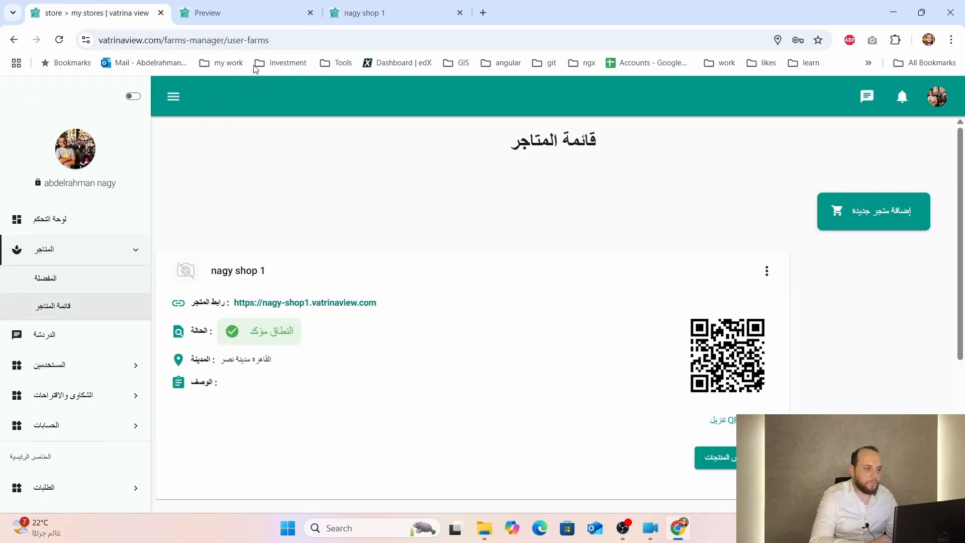
# - Reload the goldenHour theme preview and look over its colors, then check the open nagy shop 1 storefront and close it
pyautogui.click(281, 5)
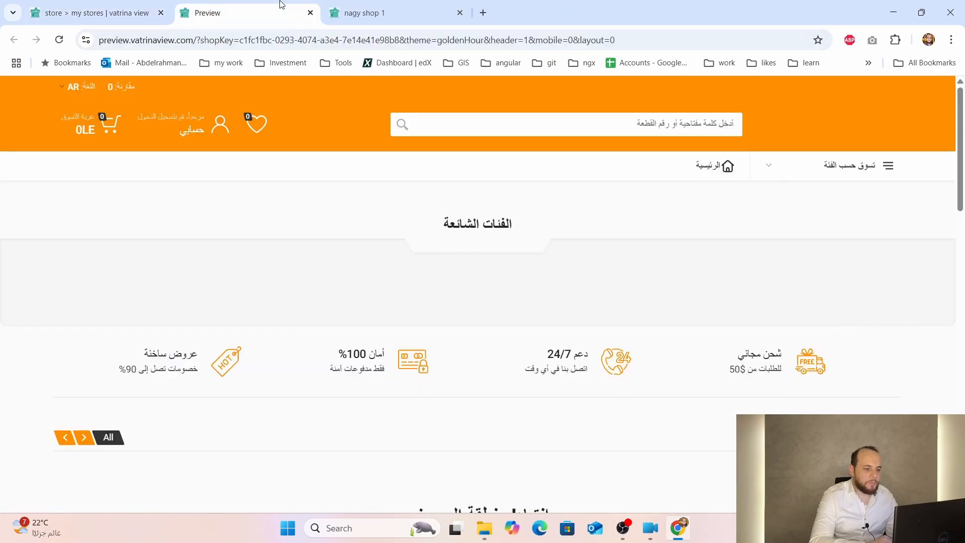
pyautogui.click(58, 39)
pyautogui.scroll(-12, 15, 215)
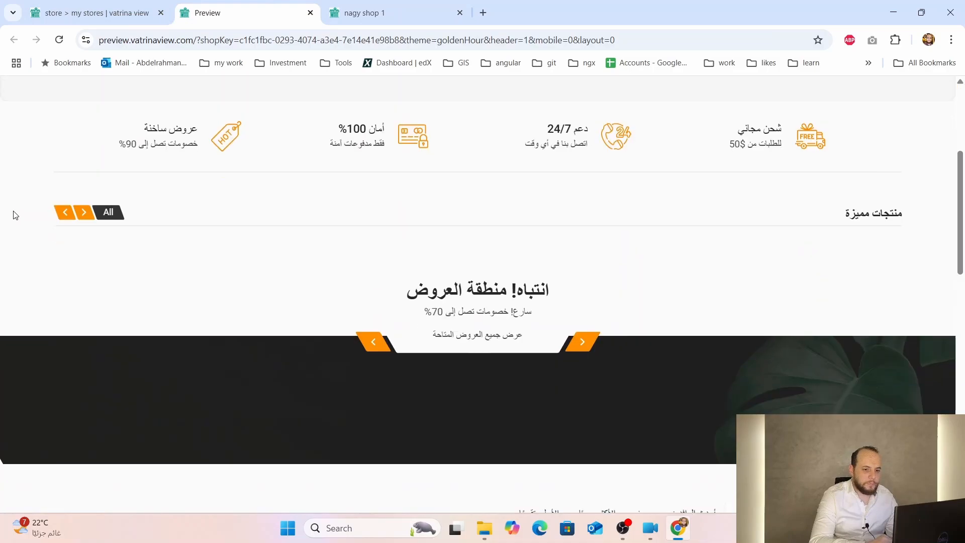
pyautogui.scroll(12, 15, 216)
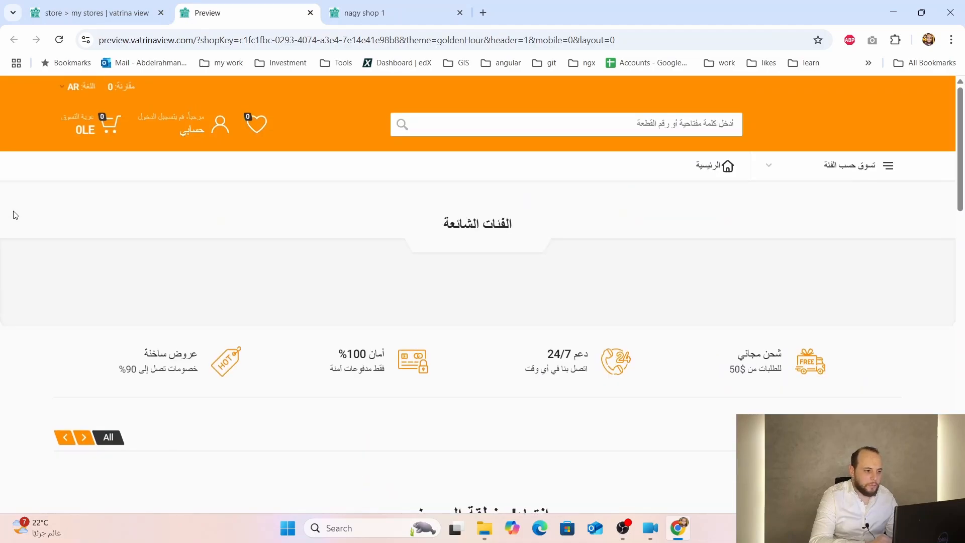
pyautogui.scroll(-4, 98, 206)
pyautogui.scroll(4, 98, 206)
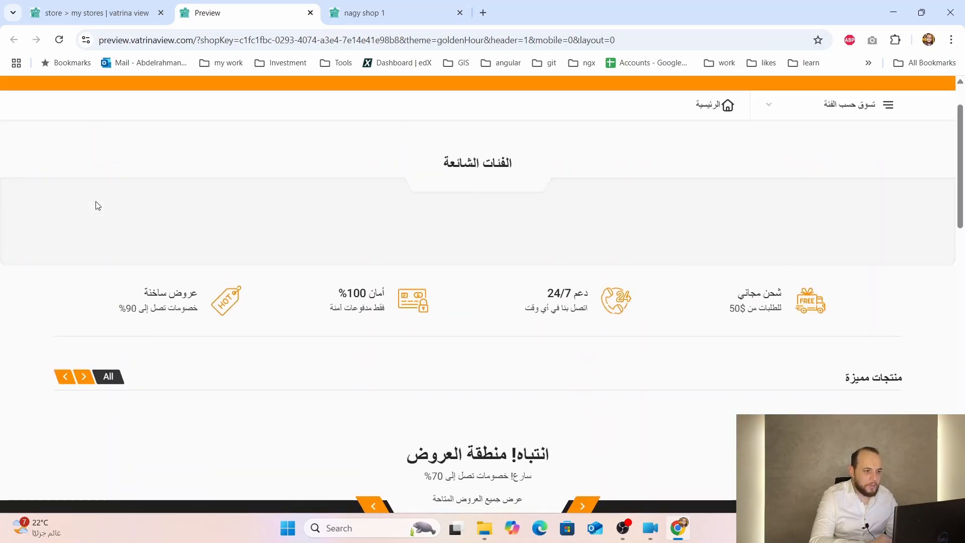
pyautogui.click(372, 13)
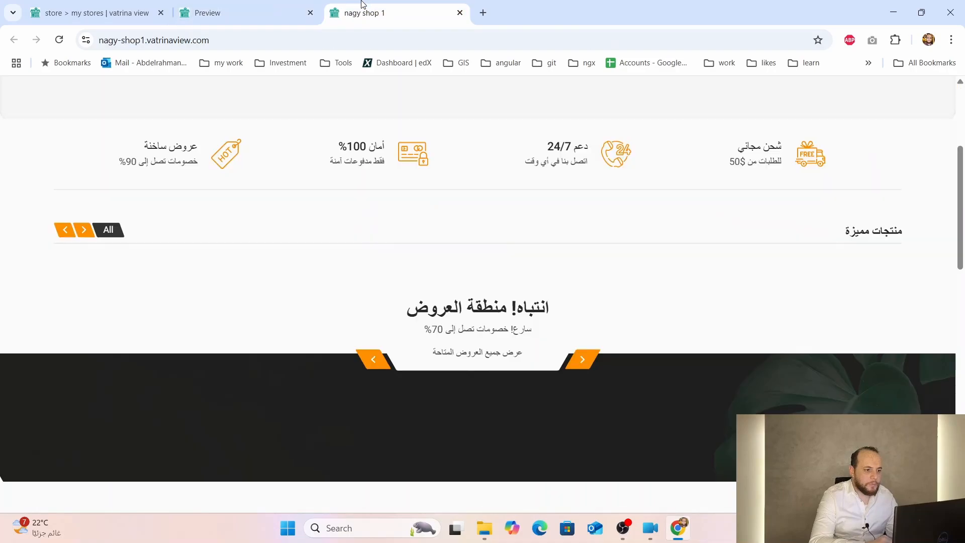
pyautogui.click(459, 13)
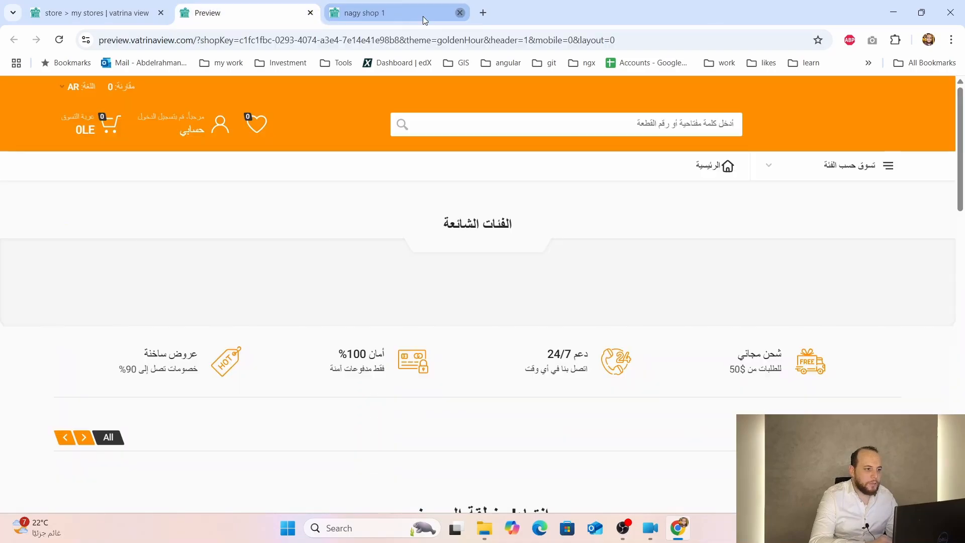
# - Return to the store list and open the theme color customization for nagy shop 1
pyautogui.click(109, 7)
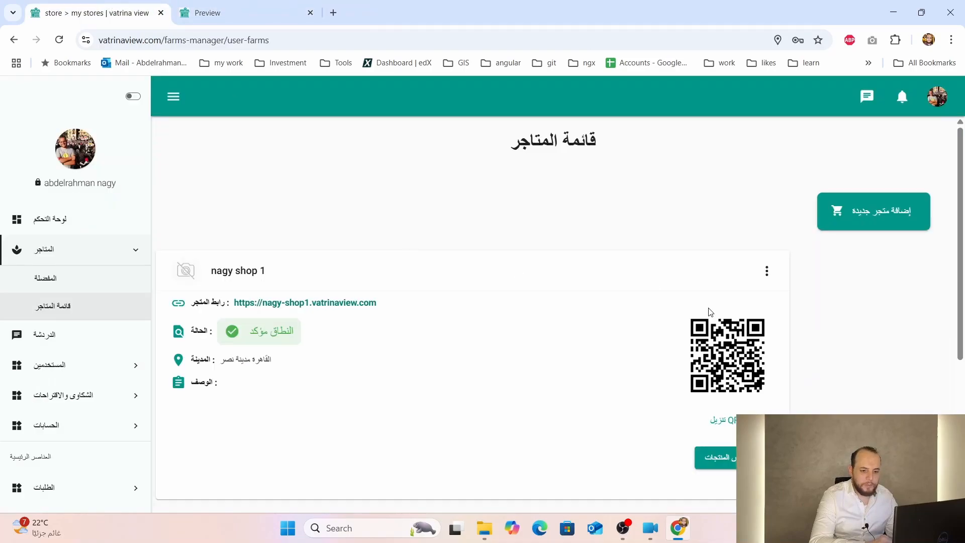
pyautogui.click(767, 272)
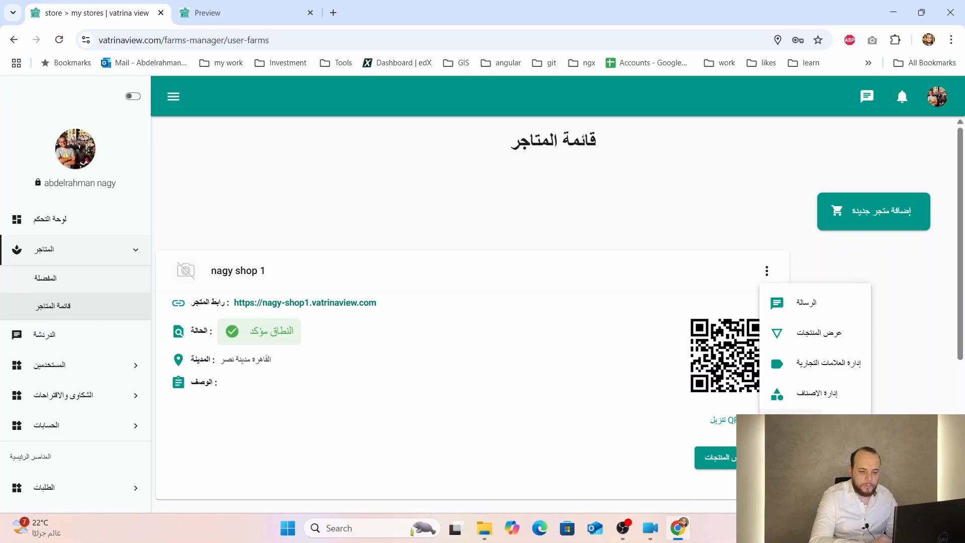
pyautogui.click(791, 413)
pyautogui.click(302, 132)
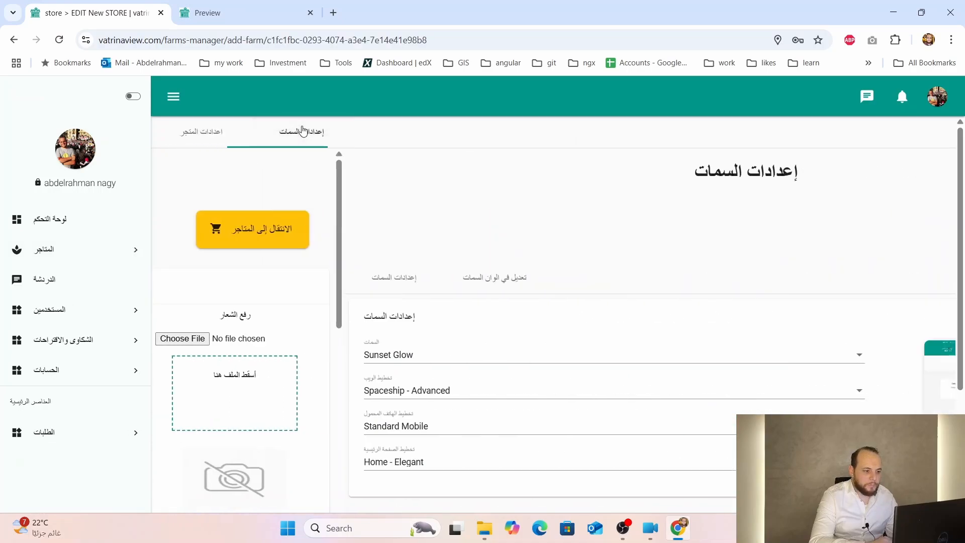
pyautogui.click(300, 276)
pyautogui.scroll(-1, 302, 278)
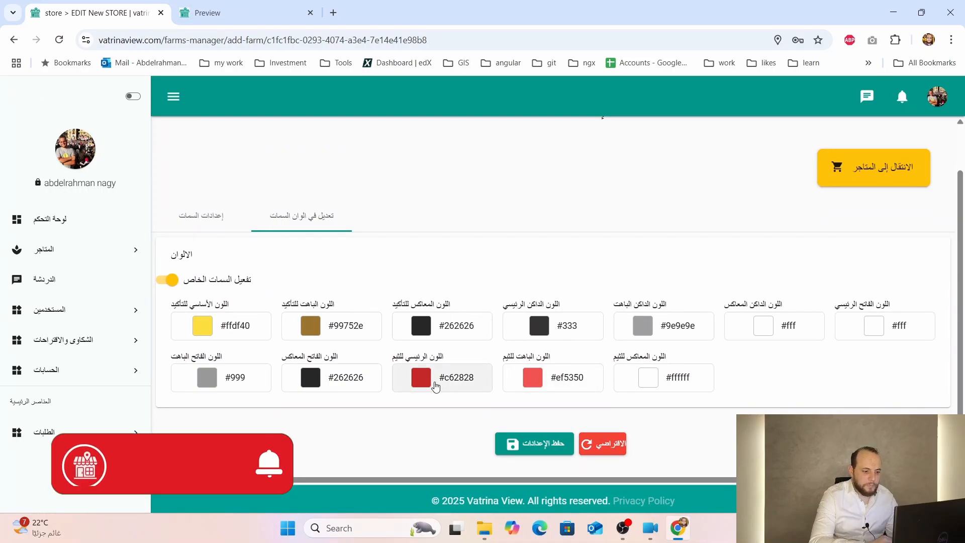
# - Set the main theme color (اللون الرئيسي للثيم) to the dark blue preset #1a237e
pyautogui.click(435, 386)
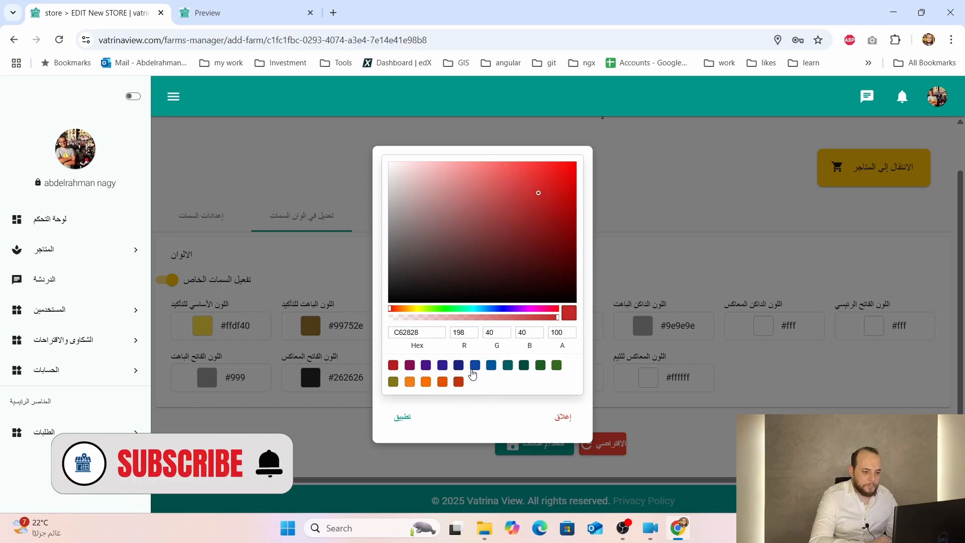
pyautogui.click(458, 365)
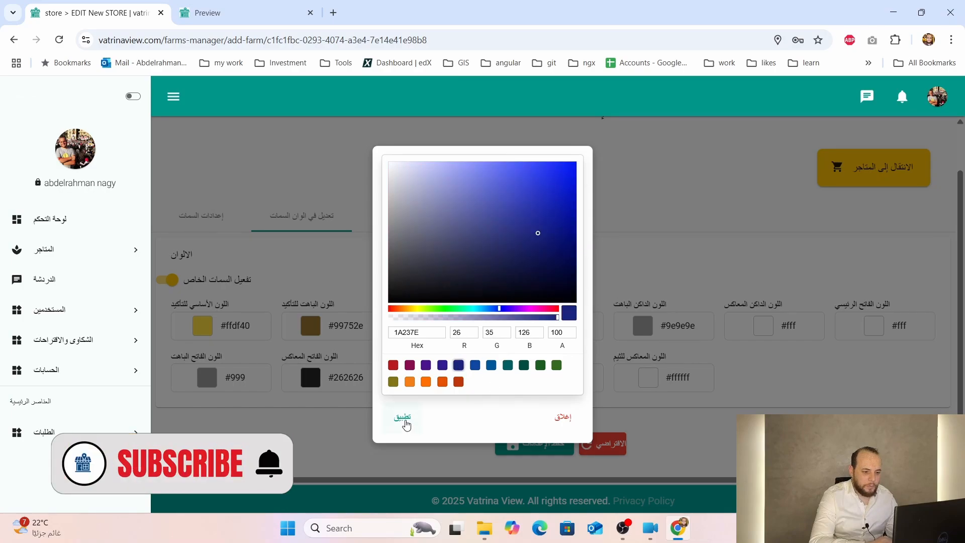
pyautogui.click(402, 417)
# - Set the muted theme color (اللون الباهت للثيم) to the purple preset #311b92 and save the settings
pyautogui.click(534, 392)
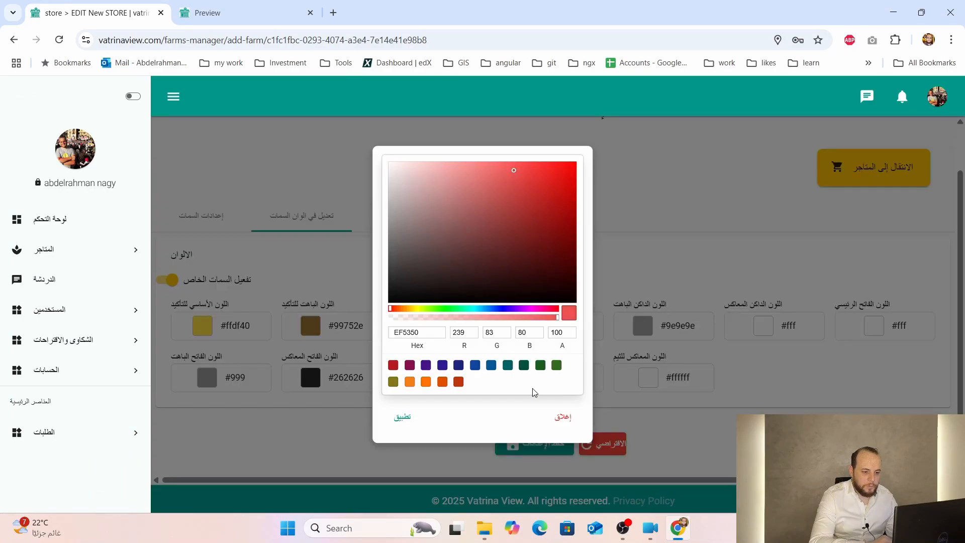
pyautogui.click(443, 365)
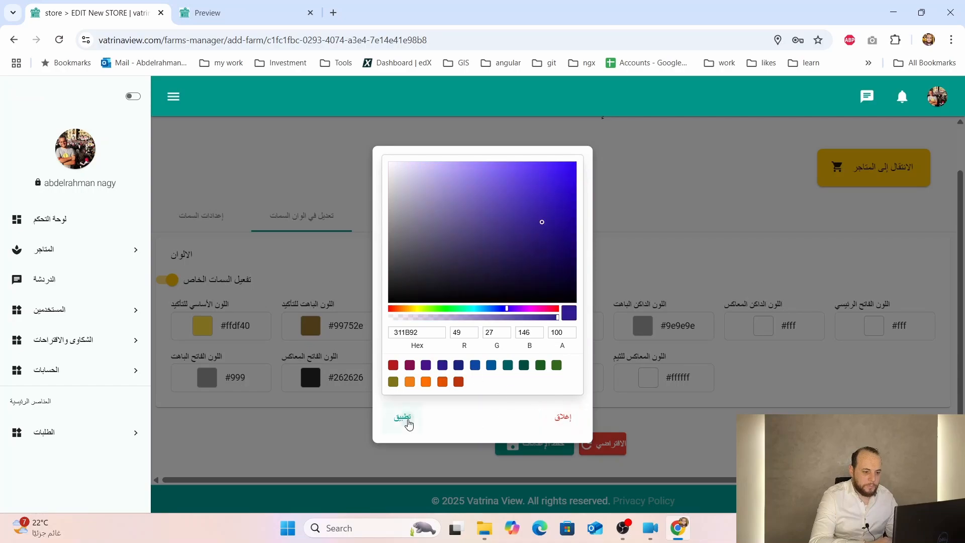
pyautogui.click(403, 418)
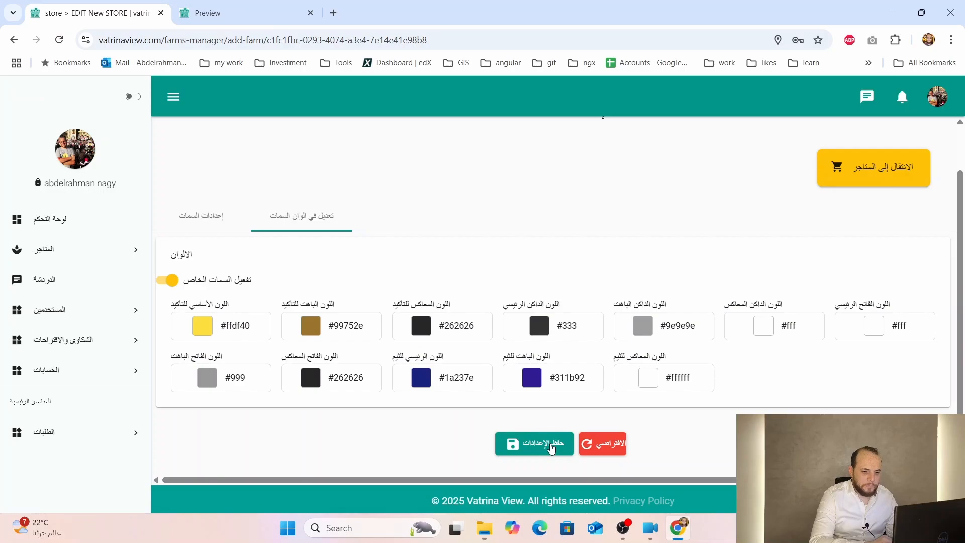
pyautogui.click(551, 448)
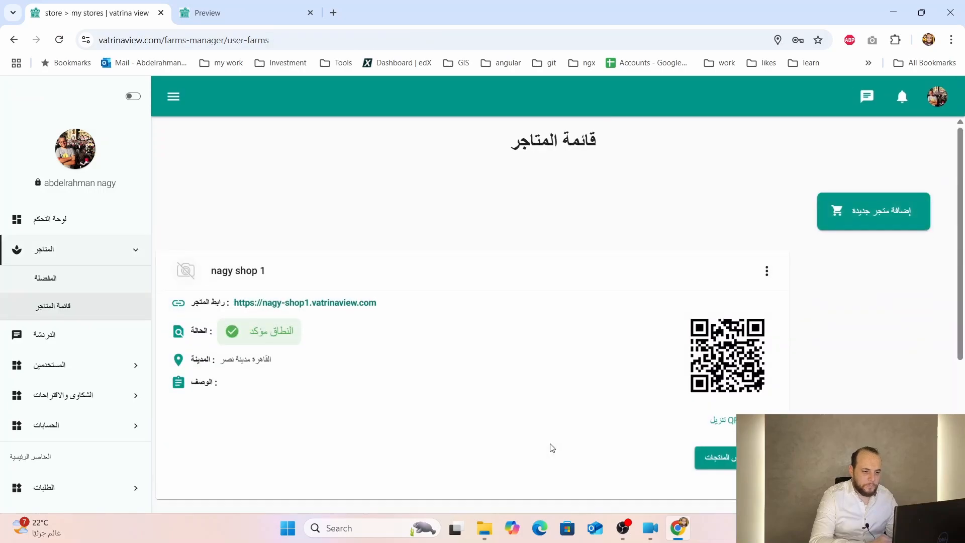
# - Reopen nagy shop 1's theme color customization and check the saved custom colors
pyautogui.click(767, 272)
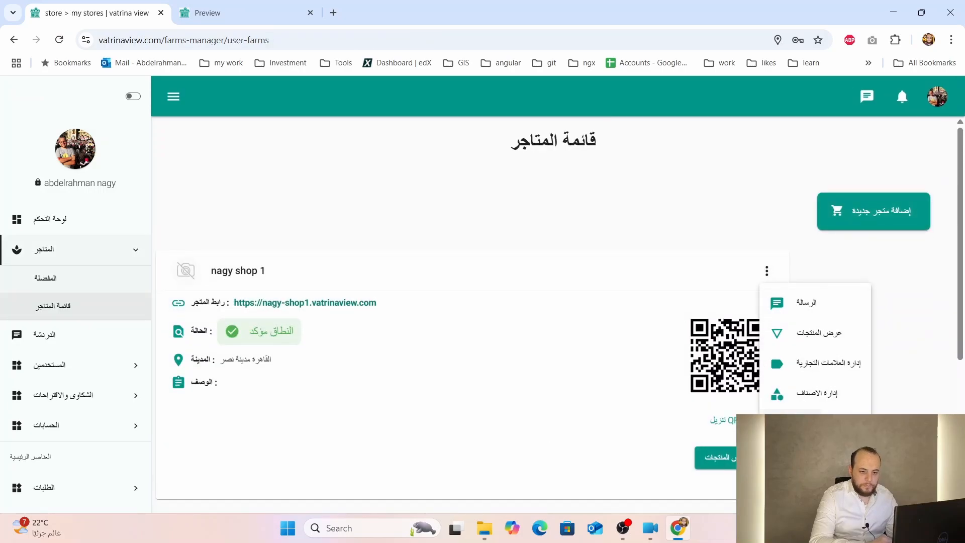
pyautogui.click(815, 422)
pyautogui.click(330, 139)
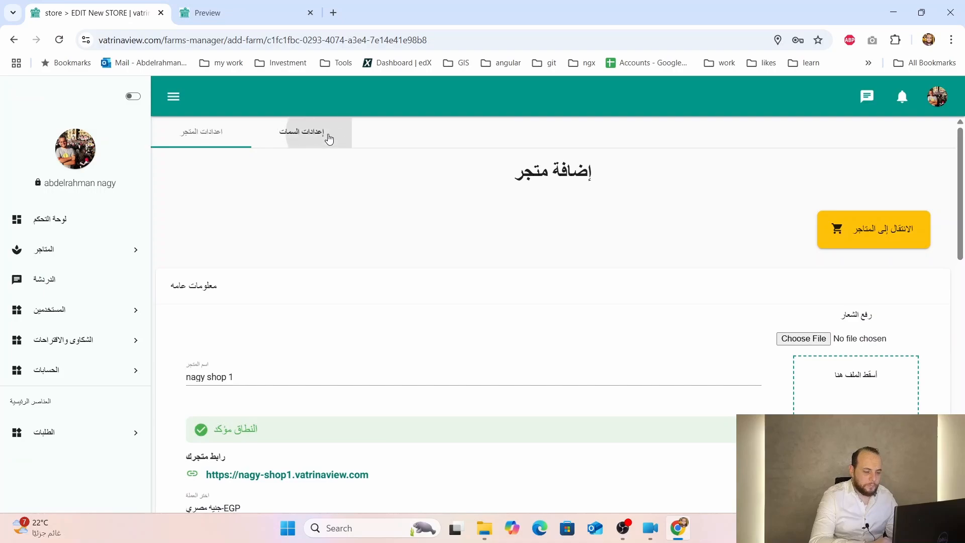
pyautogui.click(316, 277)
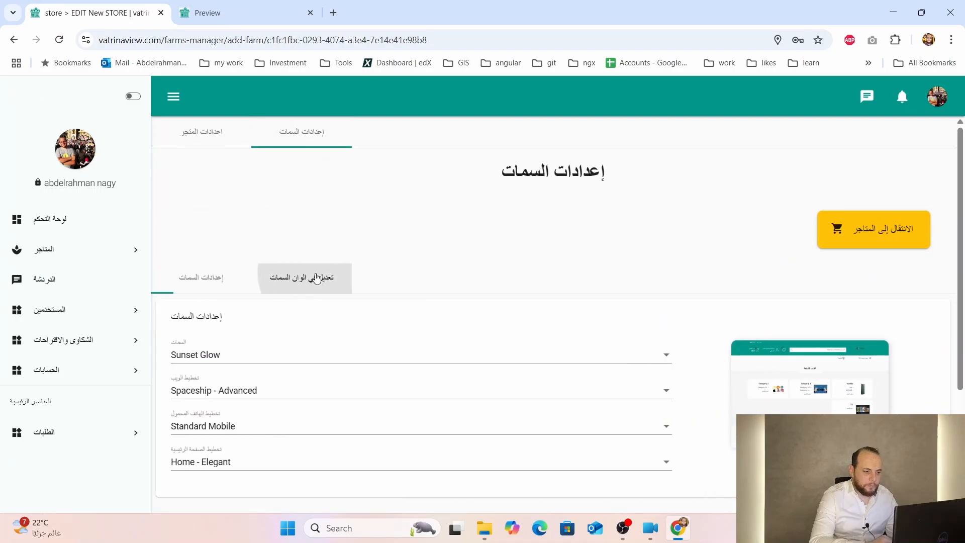
pyautogui.scroll(-3, 316, 277)
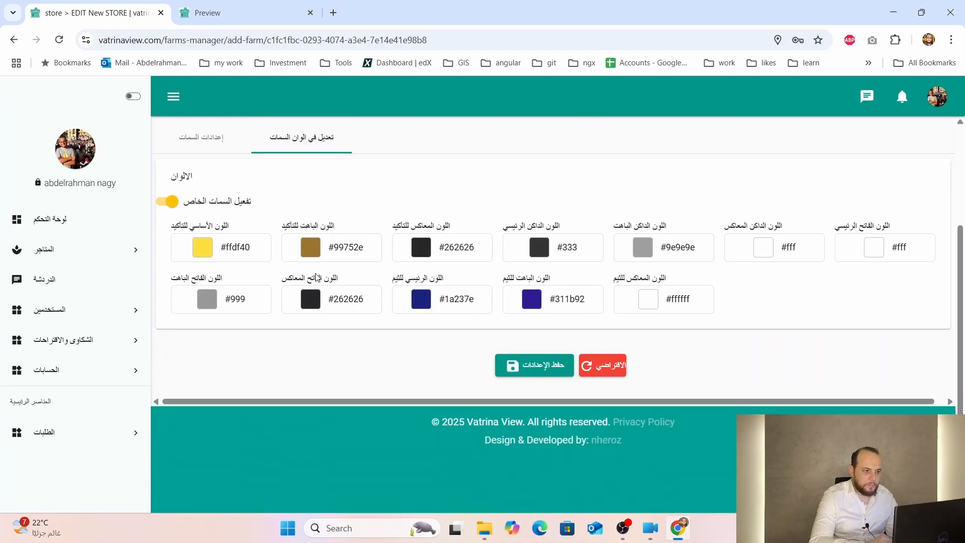
# - Close the goldenHour preview and review the theme and layout selections in nagy shop 1's theme settings
pyautogui.click(208, 5)
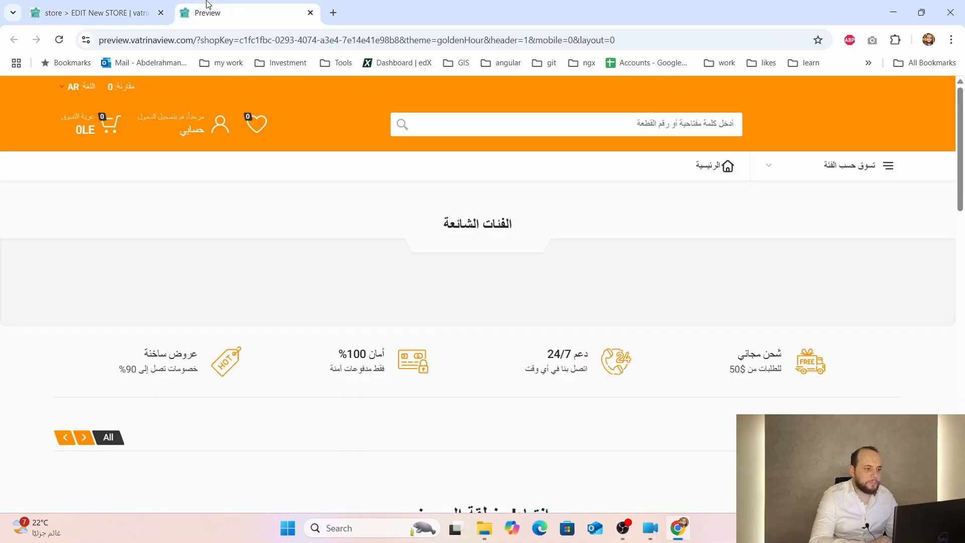
pyautogui.click(310, 12)
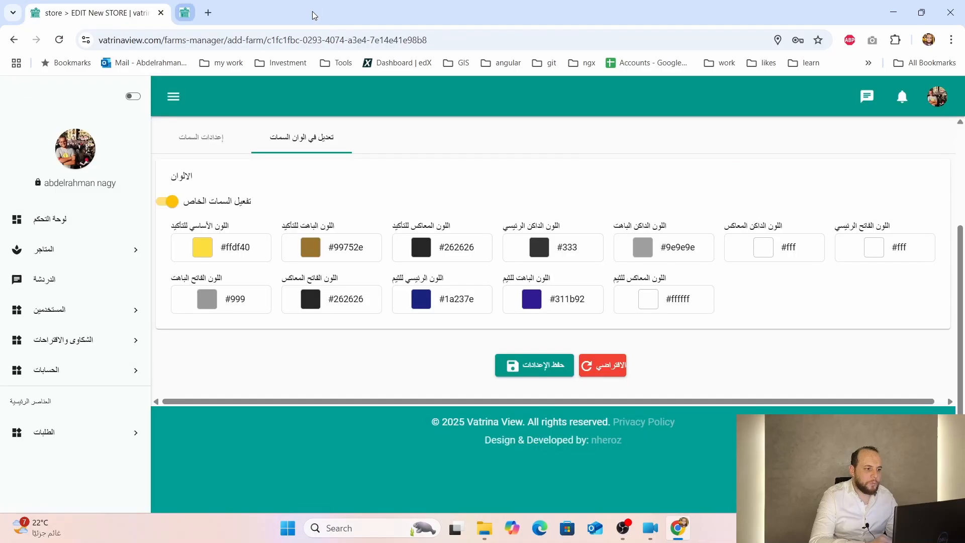
pyautogui.scroll(3, 254, 284)
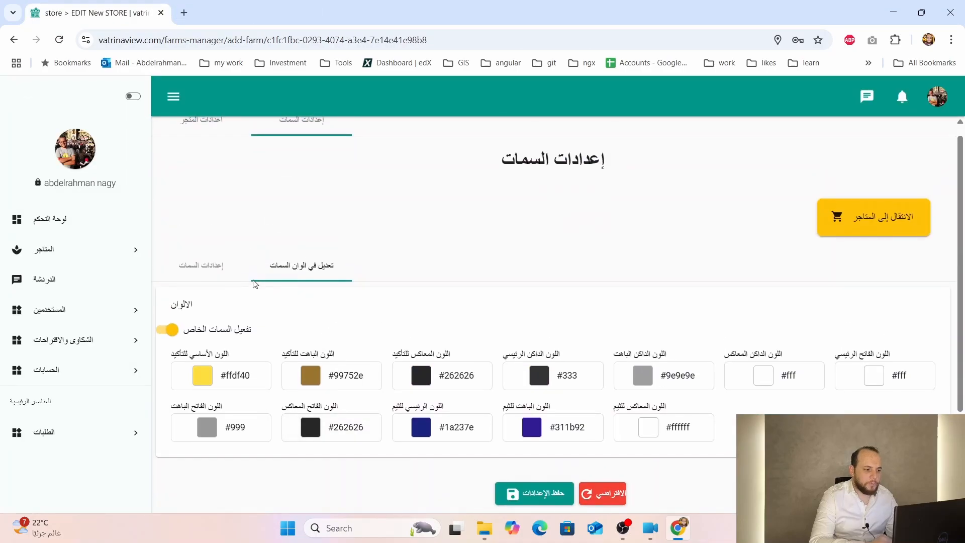
pyautogui.click(211, 271)
pyautogui.scroll(-2, 556, 323)
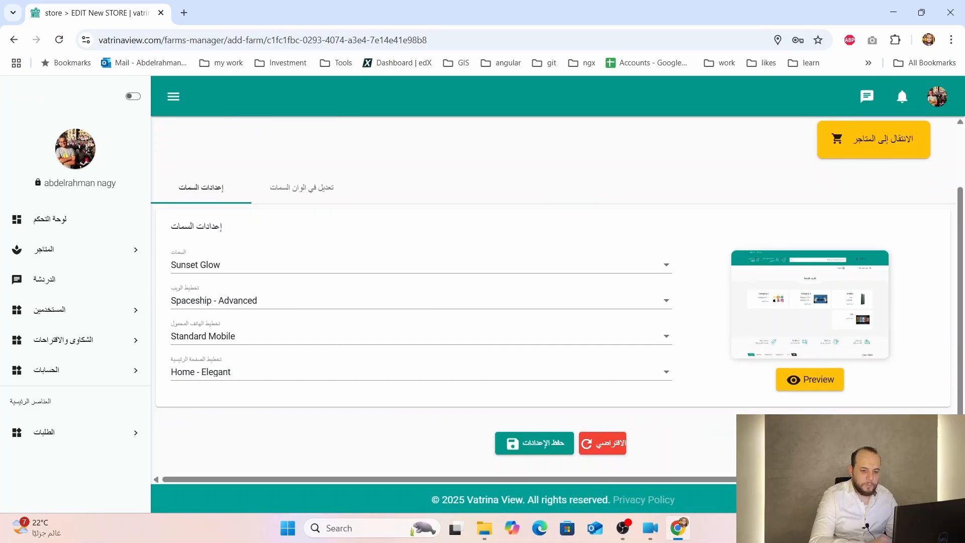
pyautogui.scroll(2, 429, 294)
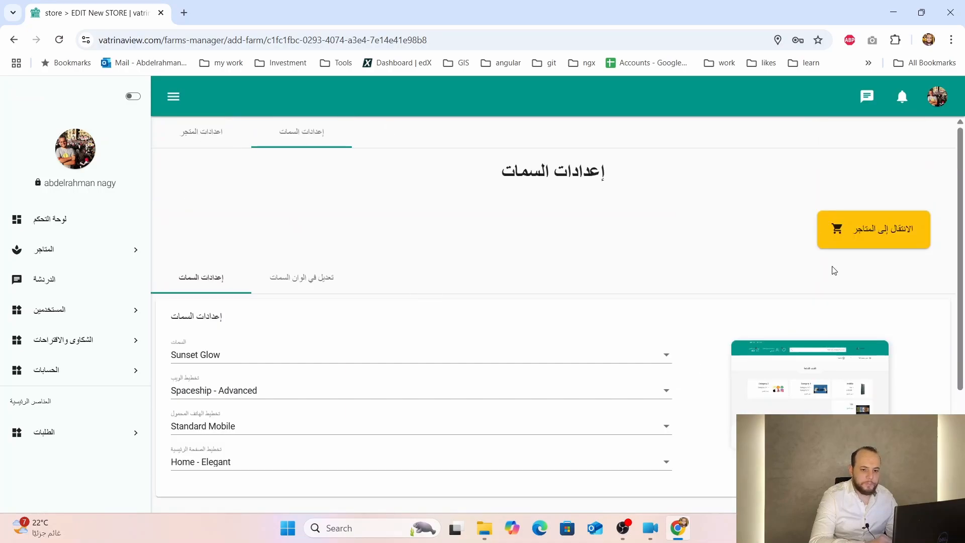
# - Go back to the store list, open nagy shop 1's live storefront from its link and look over the page's colors
pyautogui.click(867, 222)
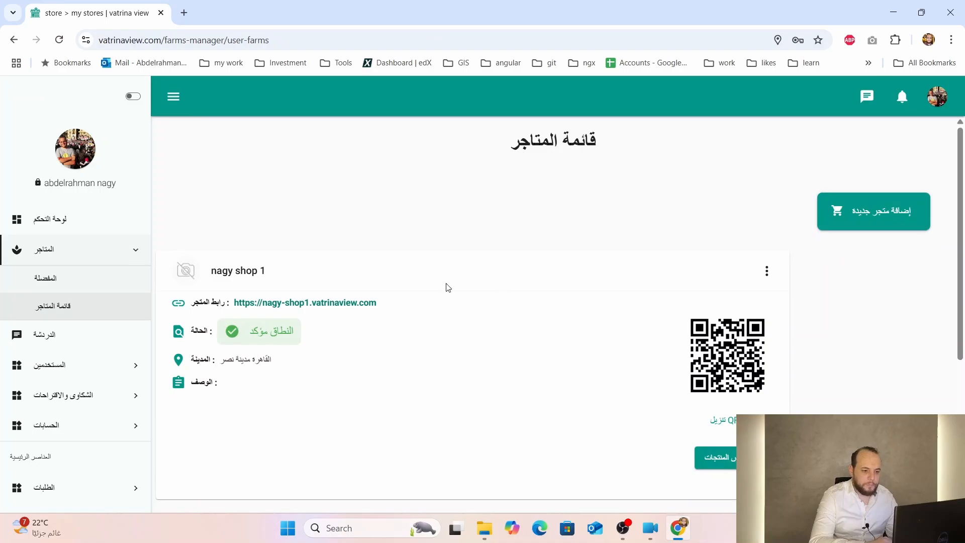
pyautogui.click(325, 304)
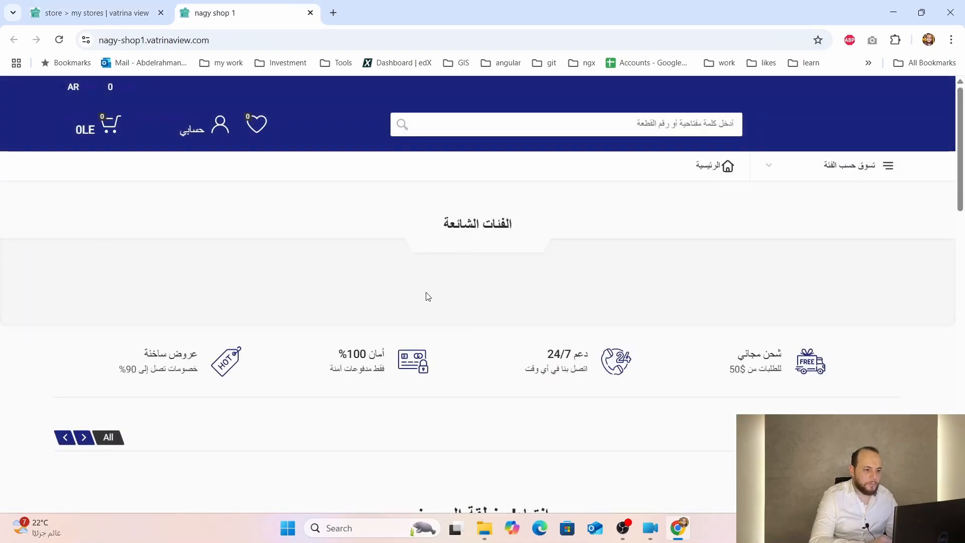
pyautogui.scroll(-3, 370, 263)
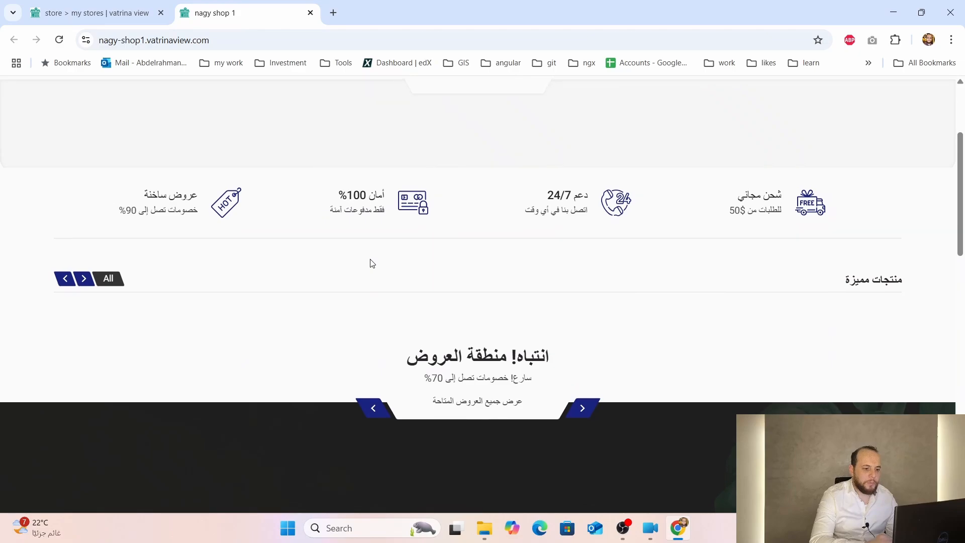
pyautogui.scroll(-15, 370, 263)
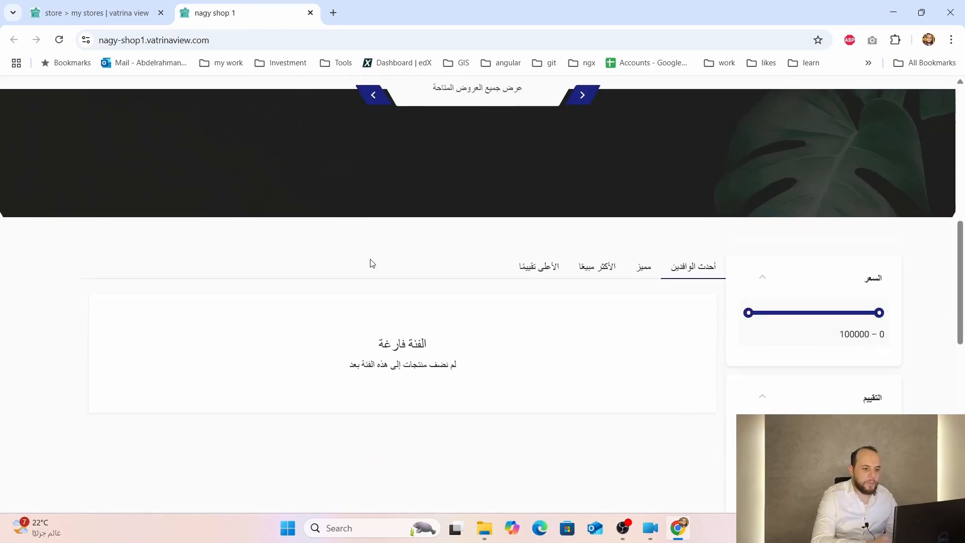
pyautogui.scroll(18, 372, 264)
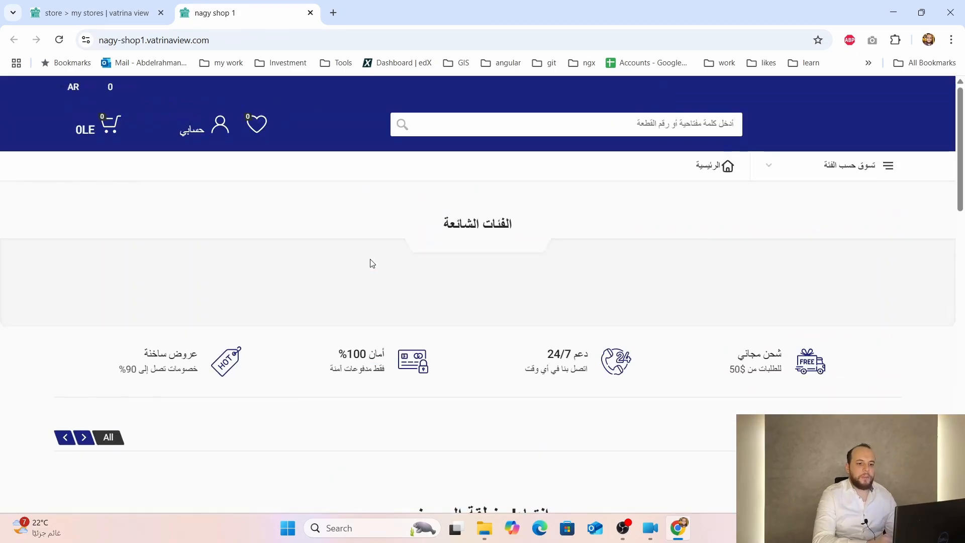